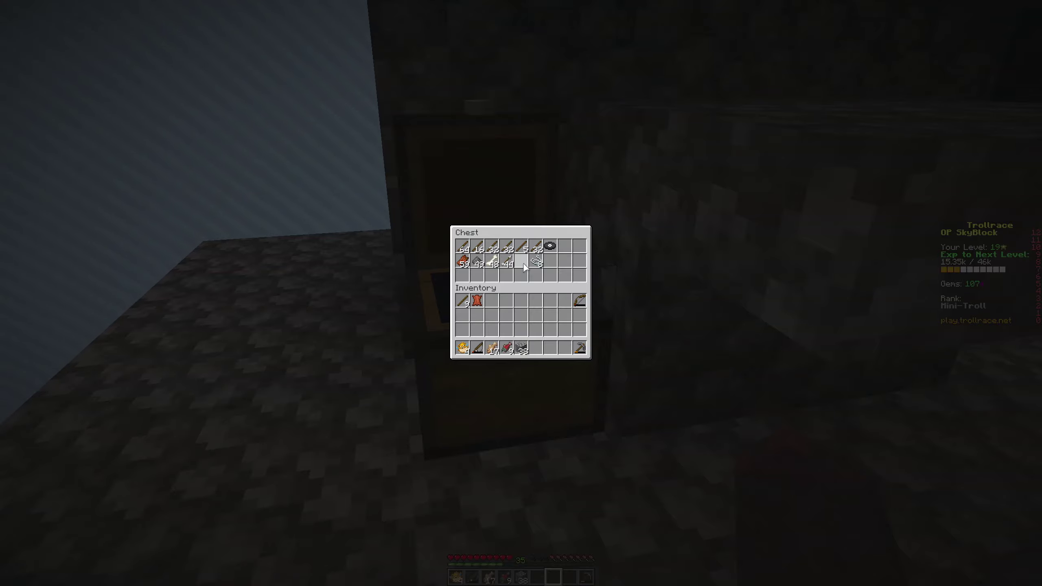
Close the storage chest and open the chest by the cobblestone wall near the pool
key("Escape")
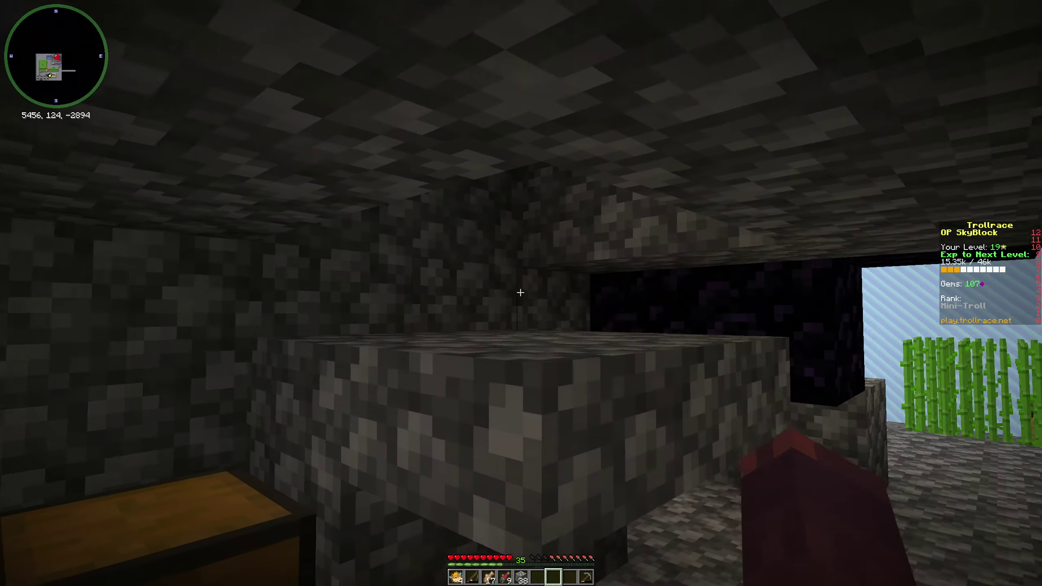
key("w")
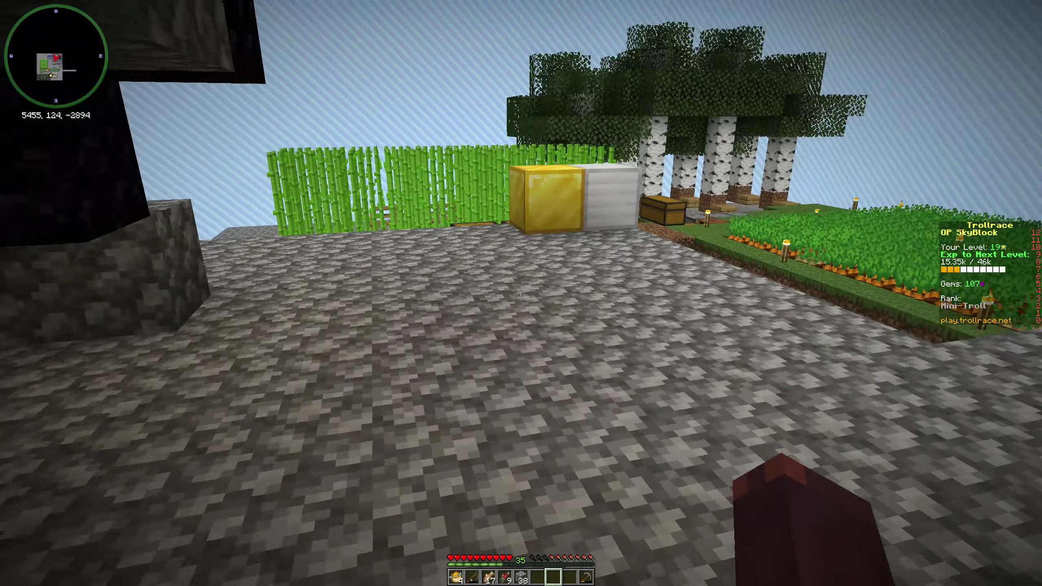
key("w")
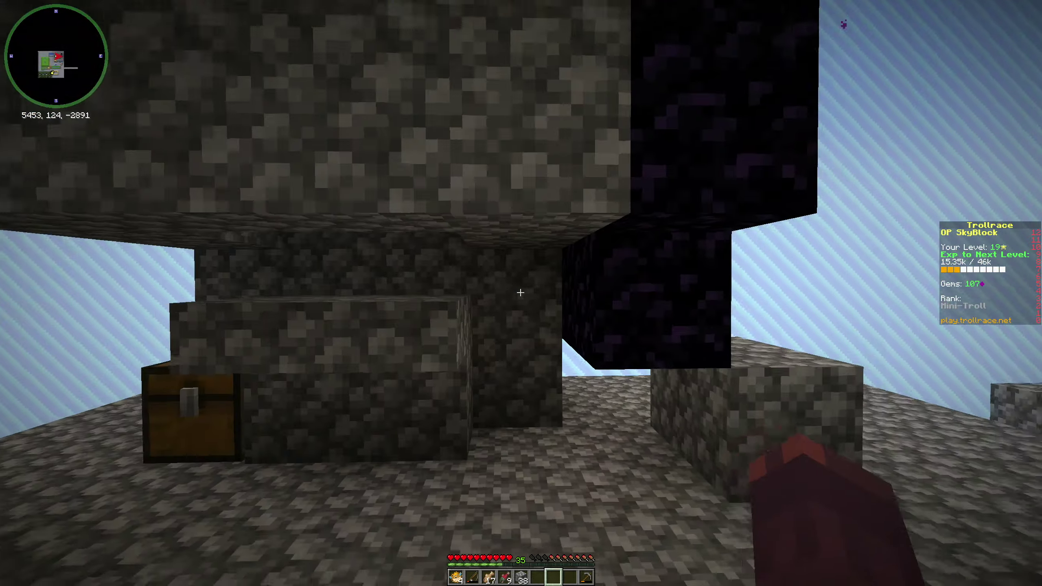
right_click(521, 293)
left_click(578, 302, "shift")
key("Escape")
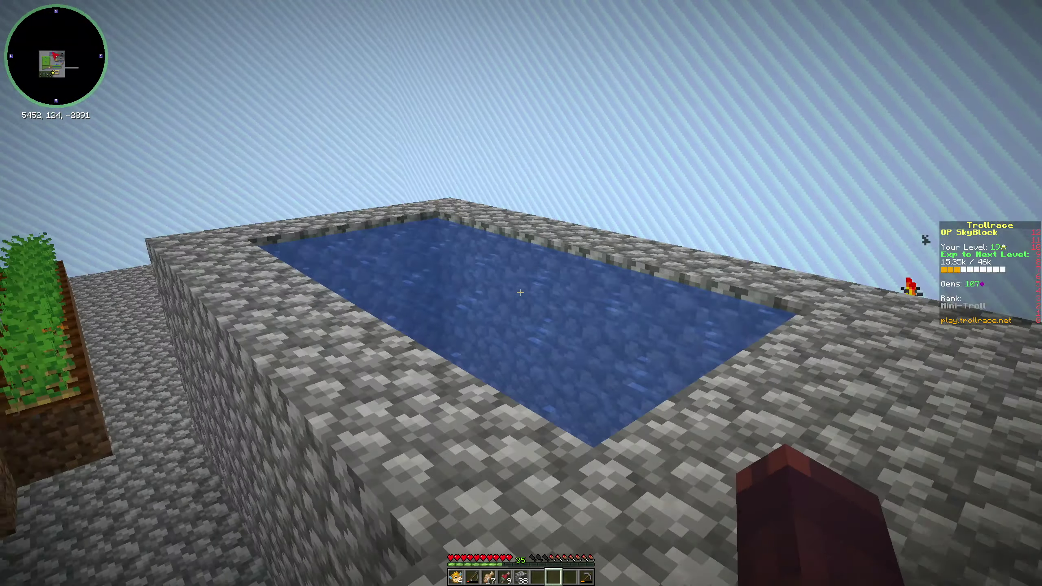
Cast the fishing rod into the cobblestone pool, reel in a catch, and put the rod away
key("1")
right_click(520, 292)
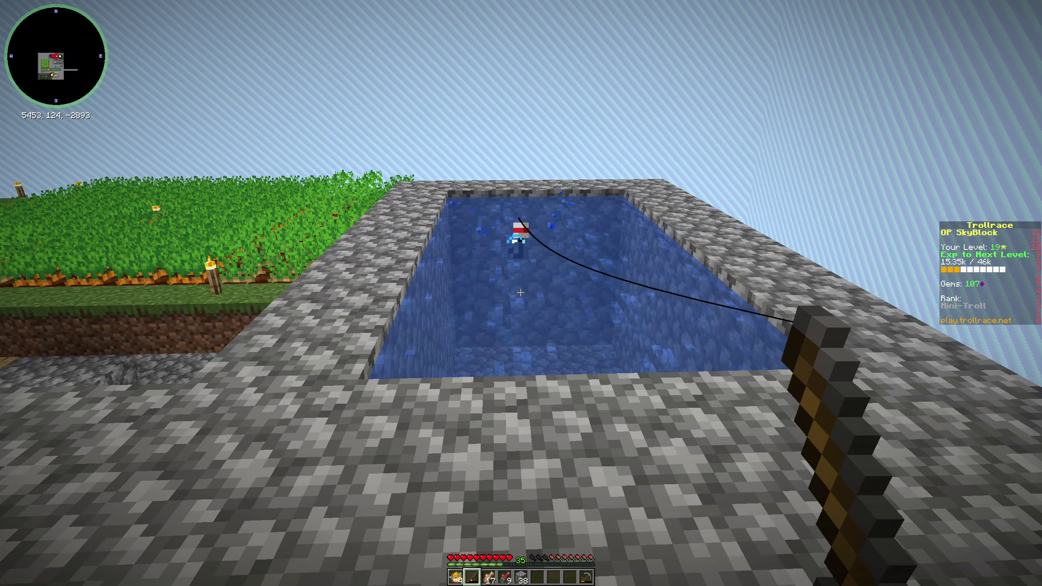
right_click(521, 292)
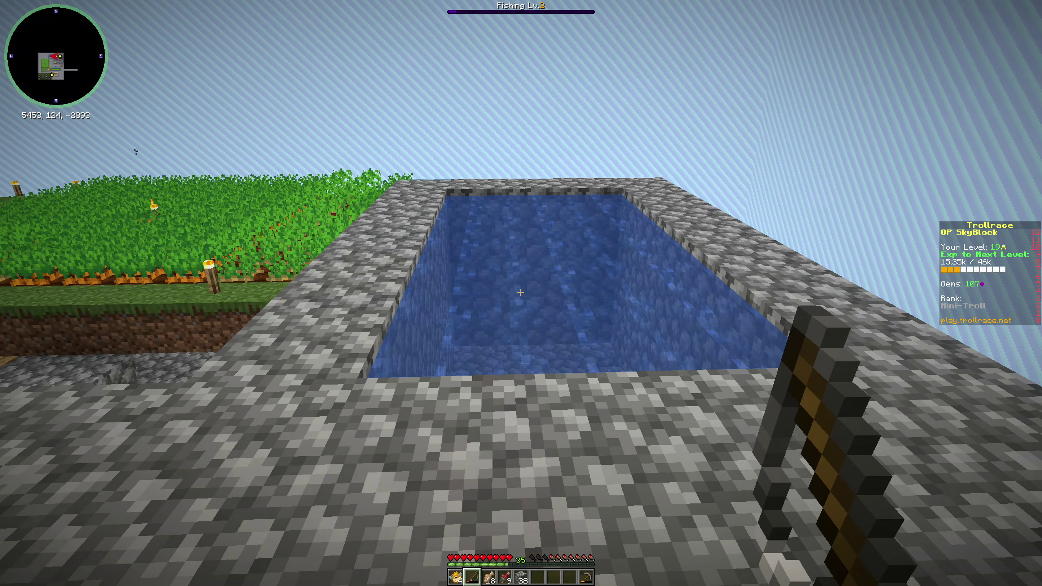
key("6")
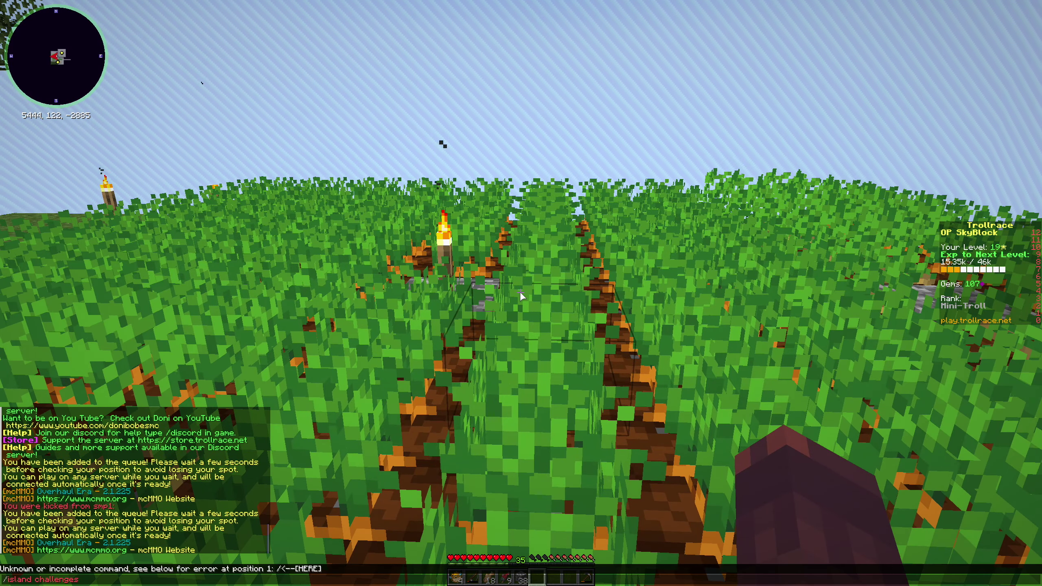
type("/challenges")
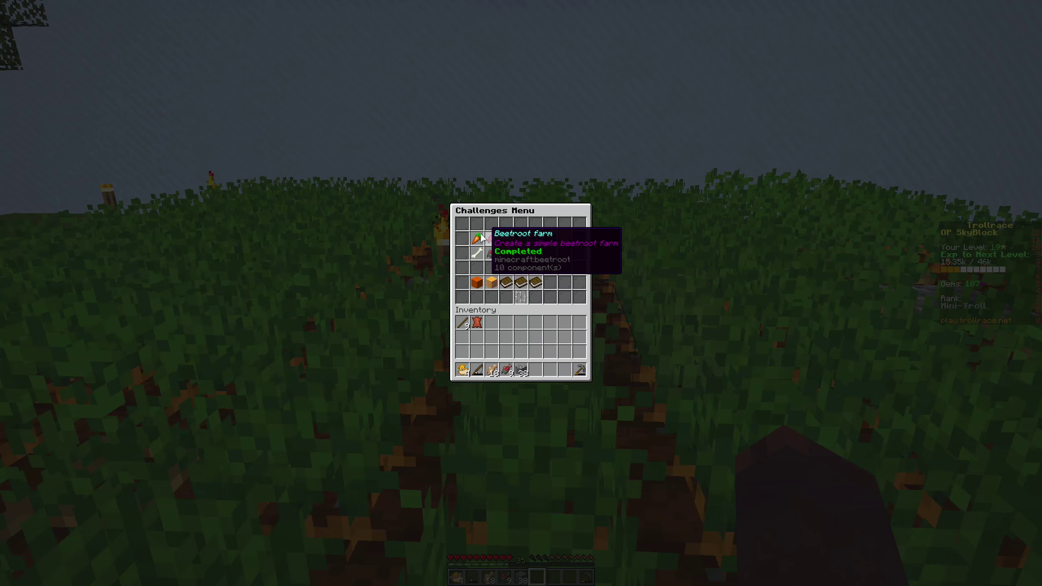
Complete the Potato farm challenge in the Challenges Menu, then close the menu
left_click(483, 237)
key("Escape")
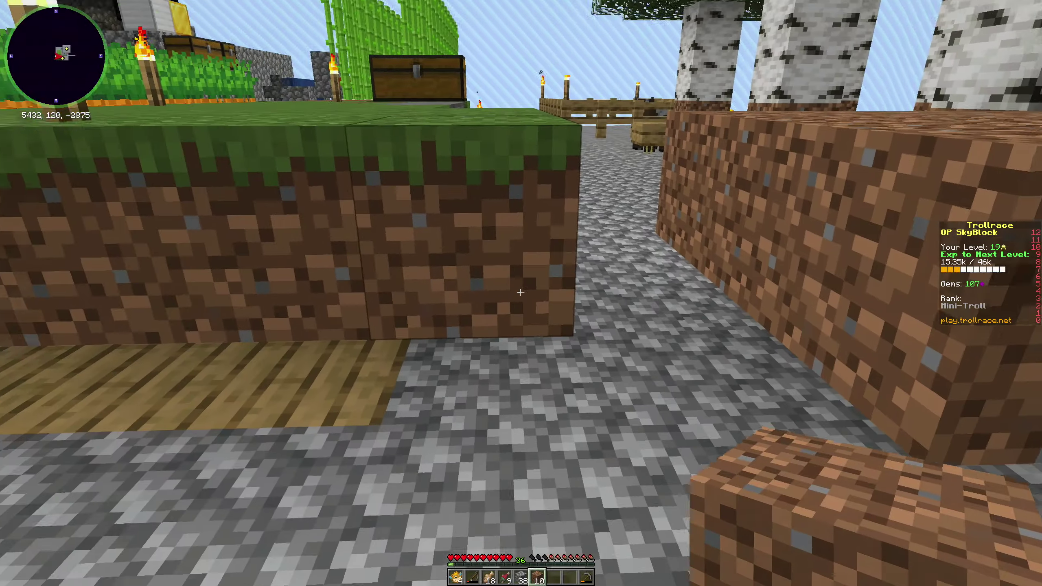
Place a dirt block in the wall gap beside the oak slab, then empty your hand
right_click(521, 294)
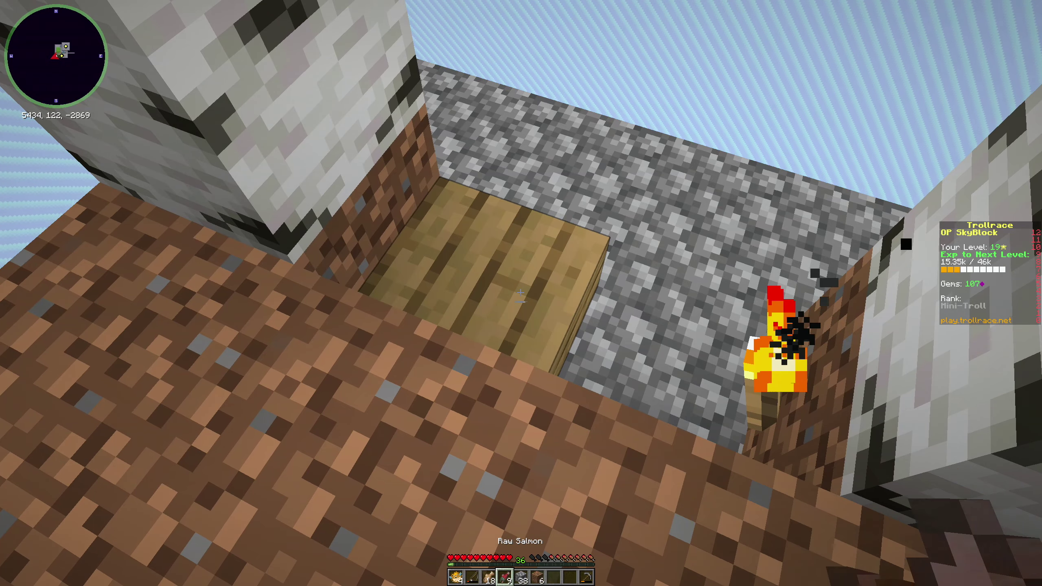
key("7")
Mine the oak plank and cracked dirt block, then place a torch on a dirt block
left_click_drag(521, 294, 521, 293)
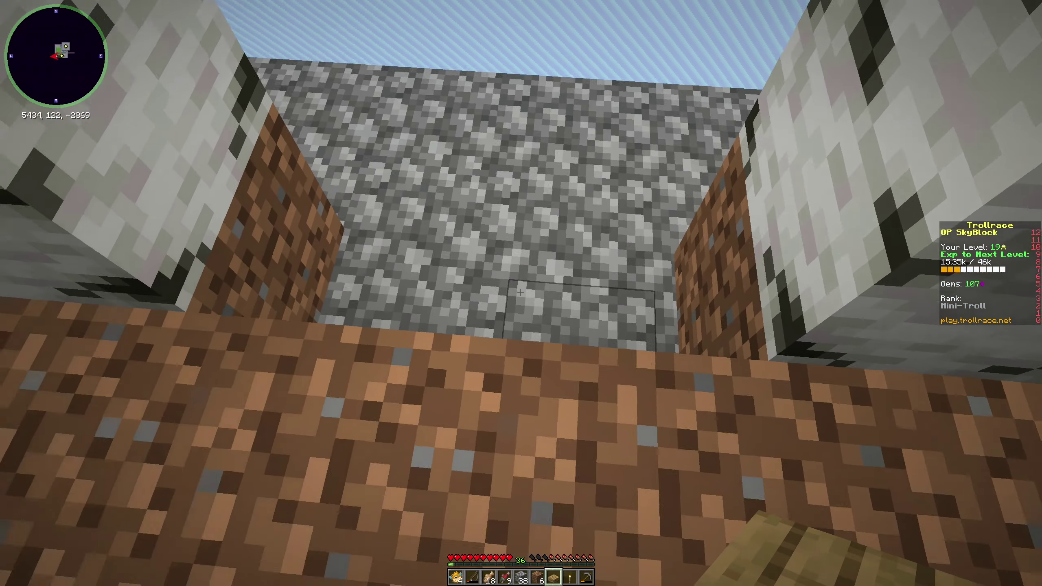
scroll(521, 293, "up", 1)
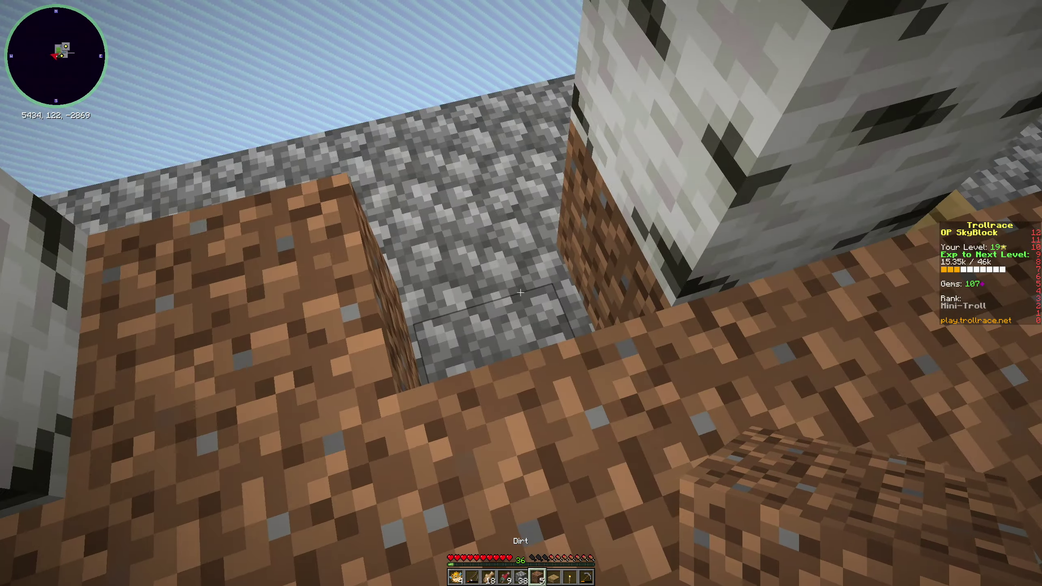
right_click(521, 293)
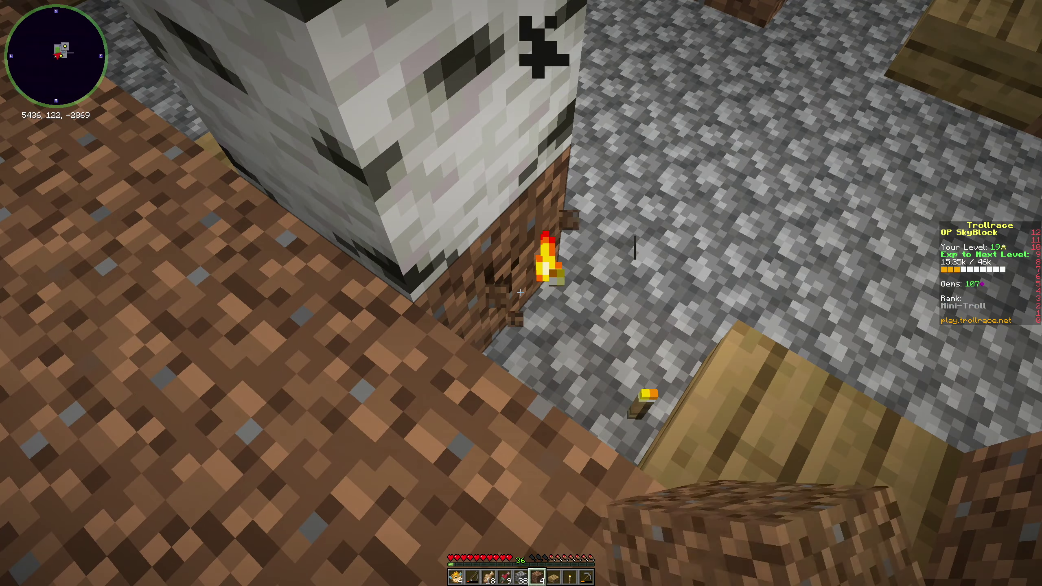
left_click(521, 294)
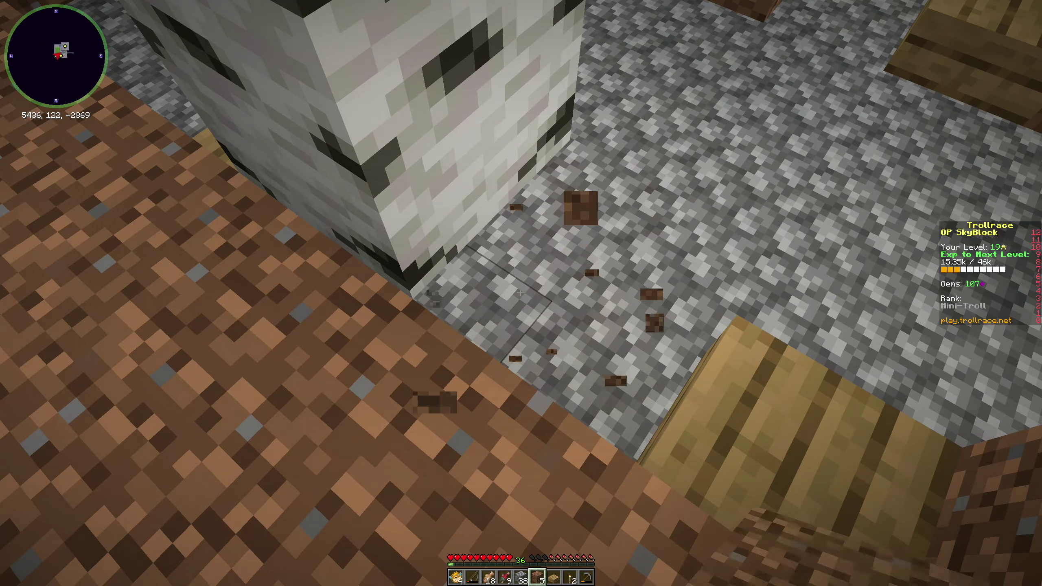
left_click(522, 293)
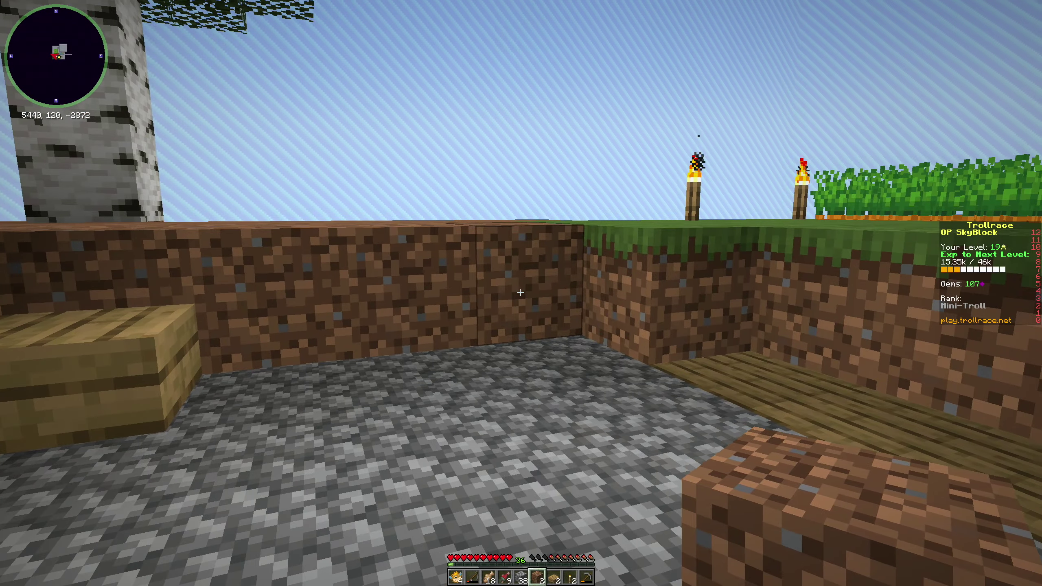
scroll(522, 293, "down", 1)
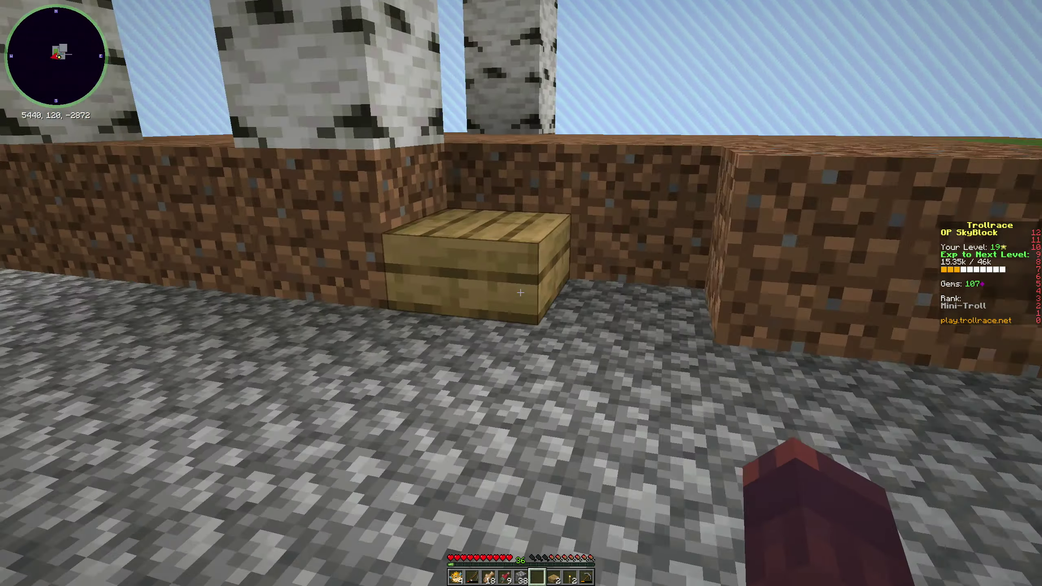
right_click(522, 294)
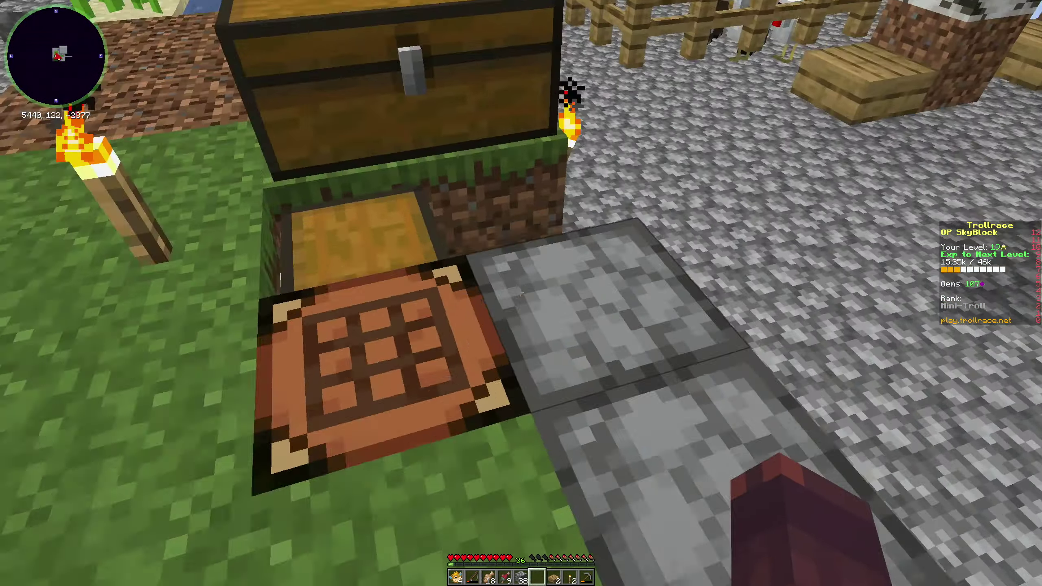
Check the large and small chests by the crafting table, taking oak logs from the large chest
right_click(521, 294)
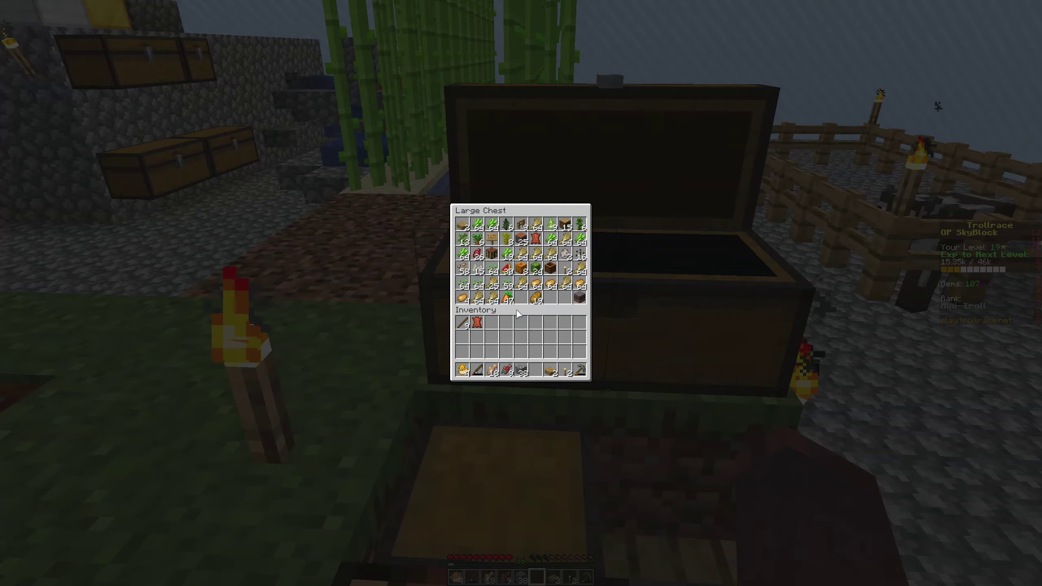
key("Escape")
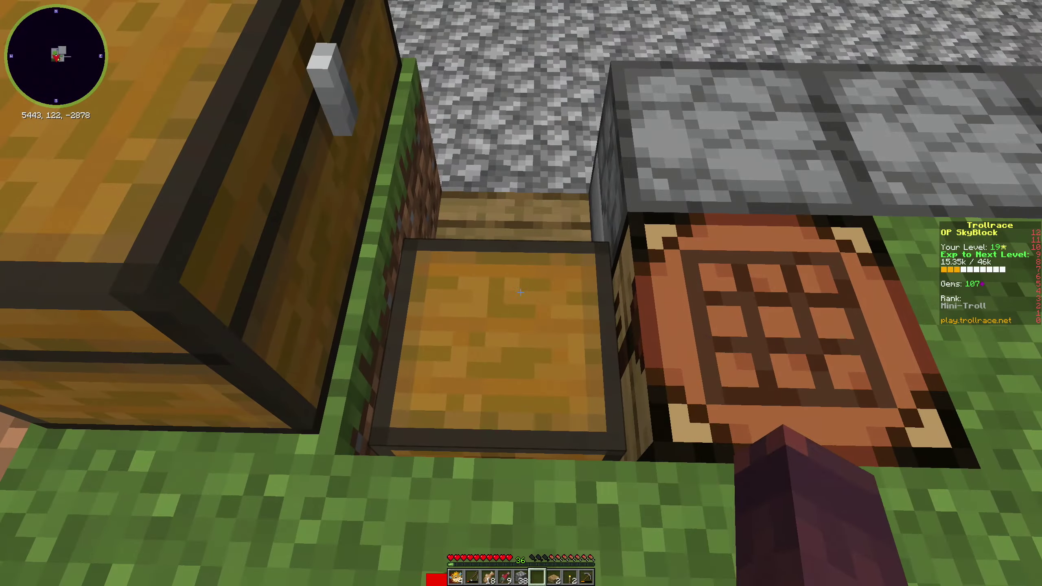
right_click(521, 293)
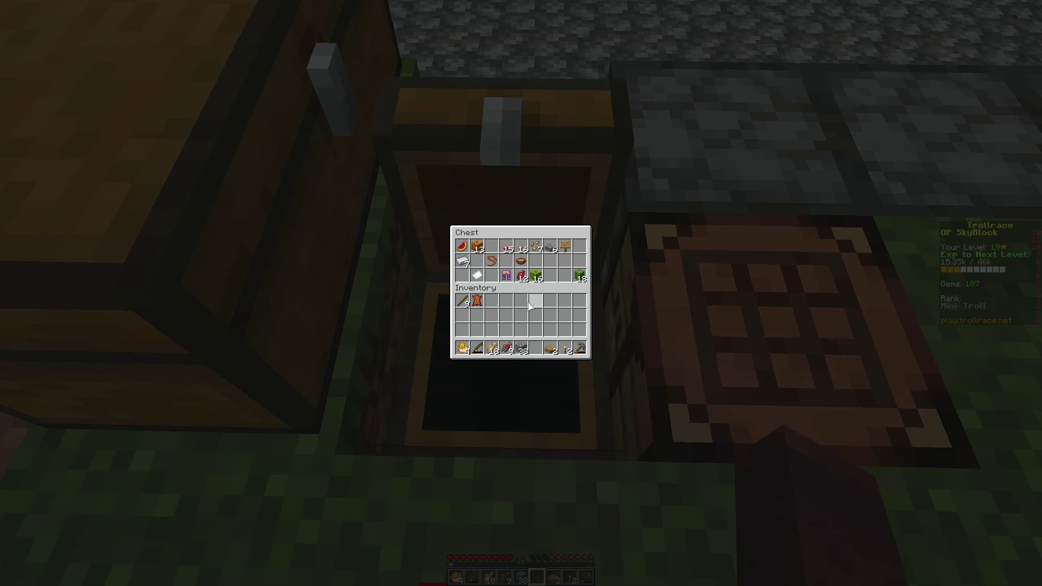
key("Escape")
right_click(521, 293)
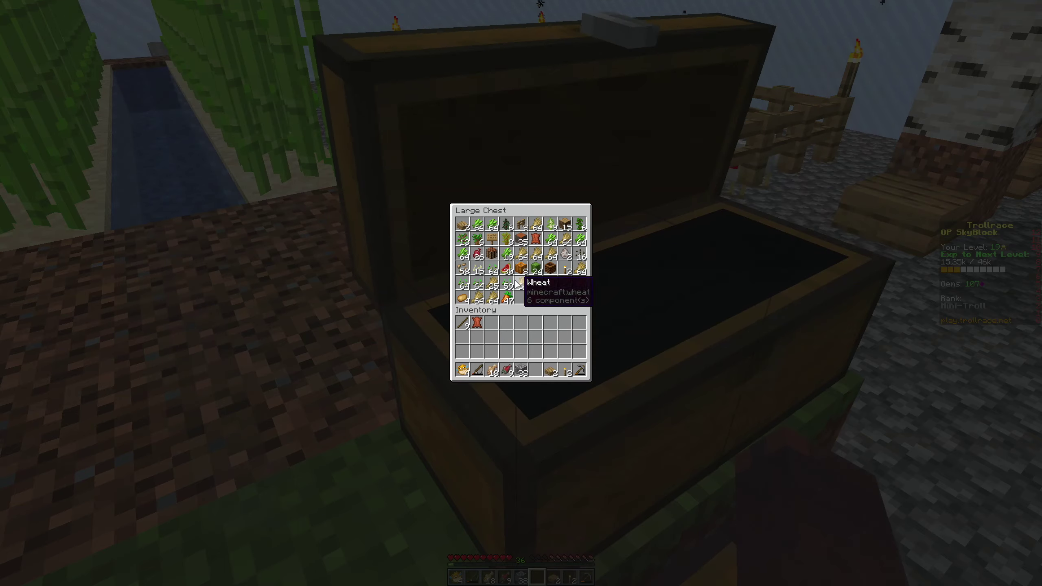
left_click(561, 227, "shift")
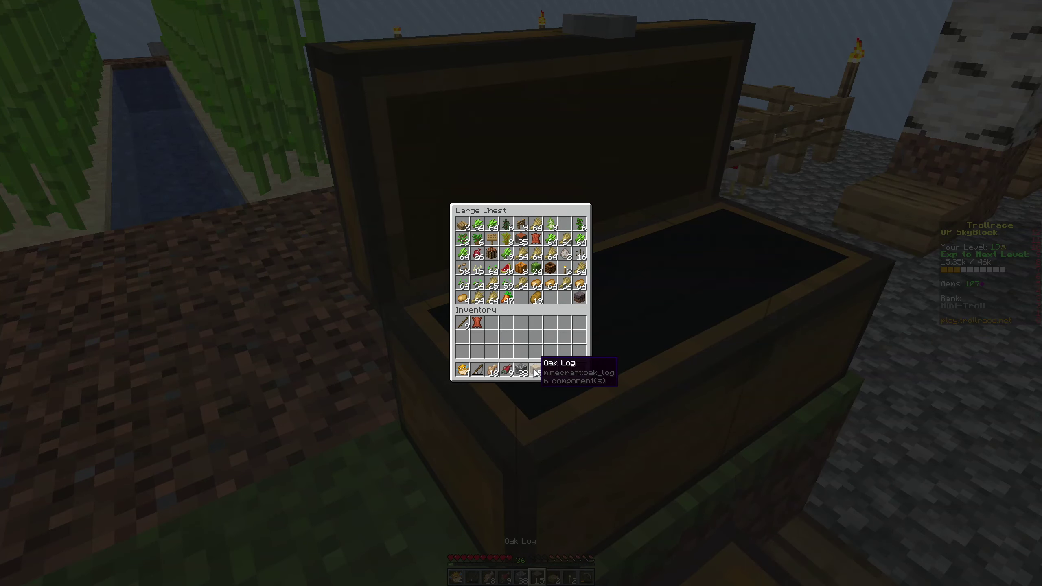
key("Escape")
right_click(522, 293)
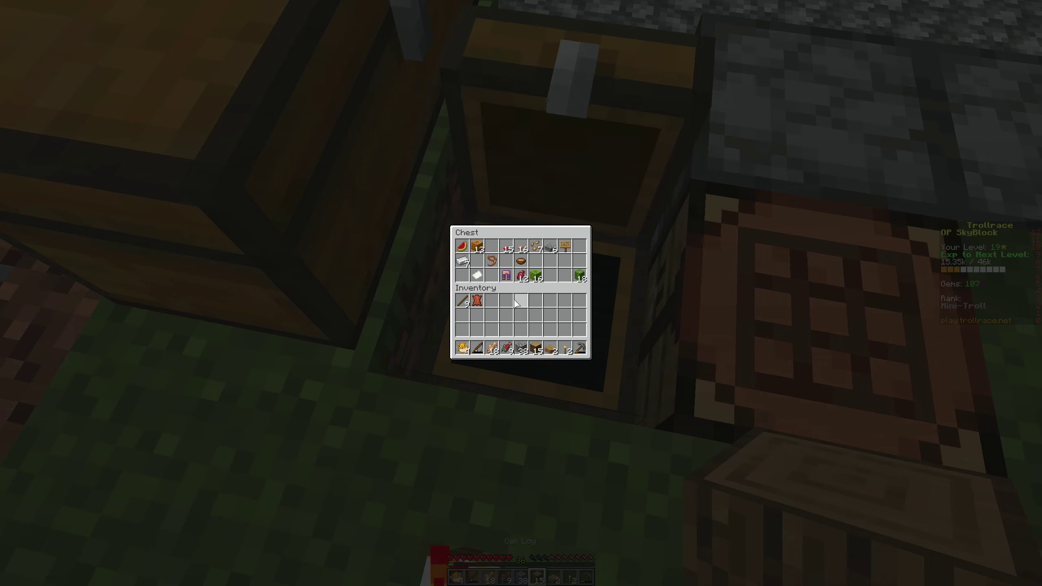
key("Escape")
right_click(521, 294)
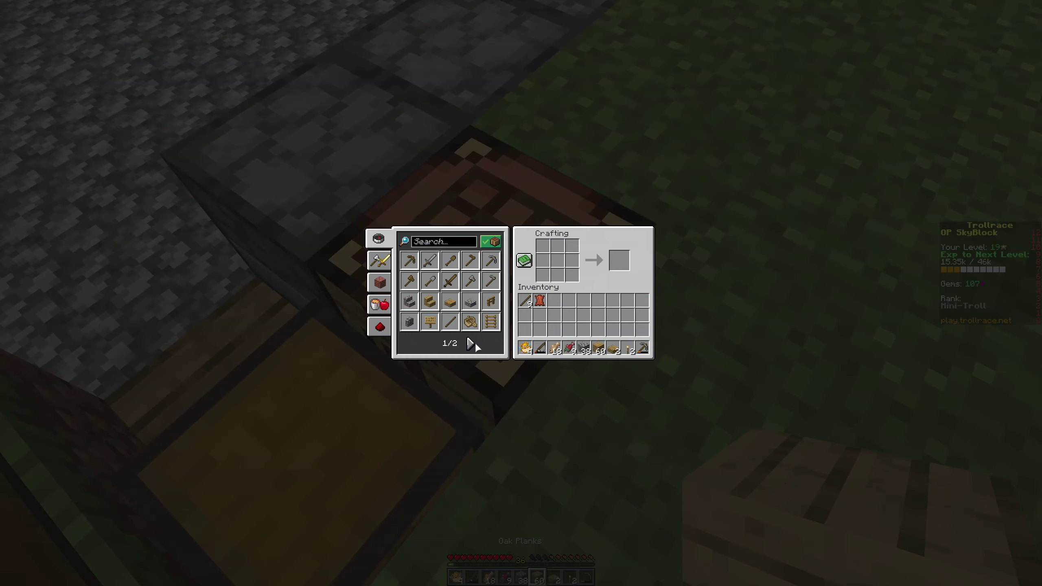
left_click(475, 344)
left_click(410, 261)
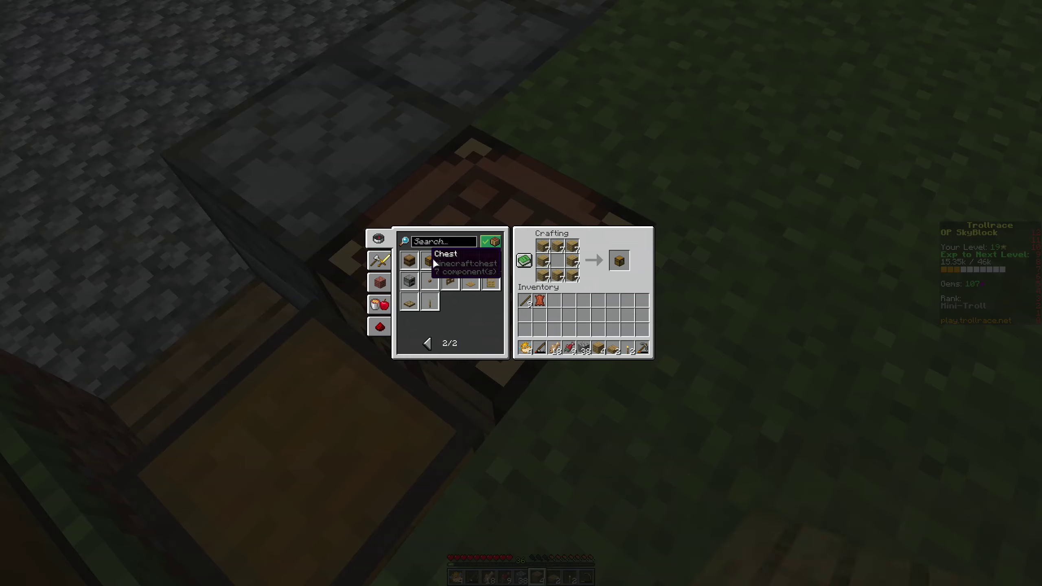
left_click(620, 260, "shift")
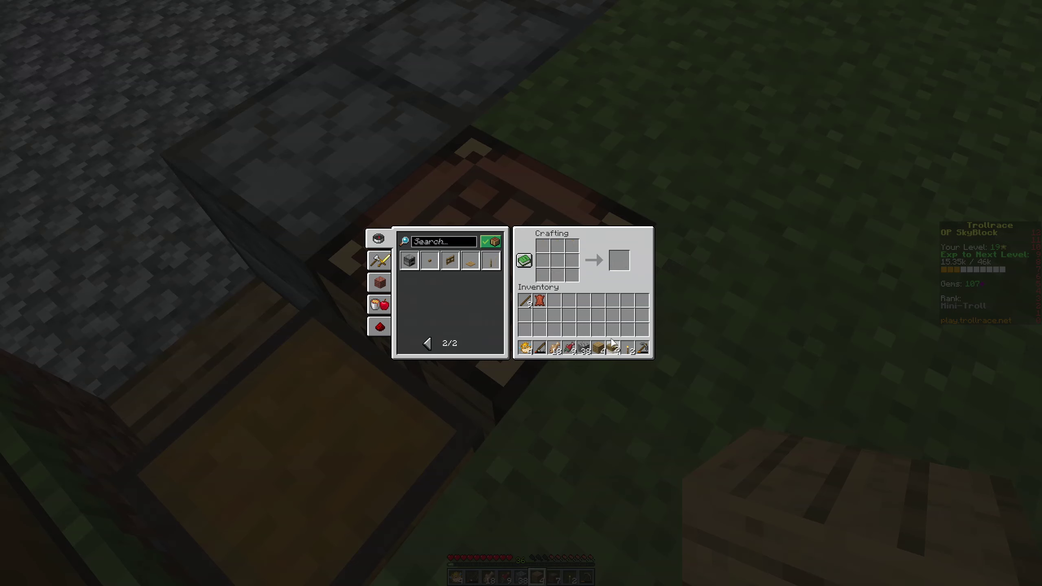
key("Escape")
Approach the stacked chests under the portal, checking an empty chest along the way
key("w")
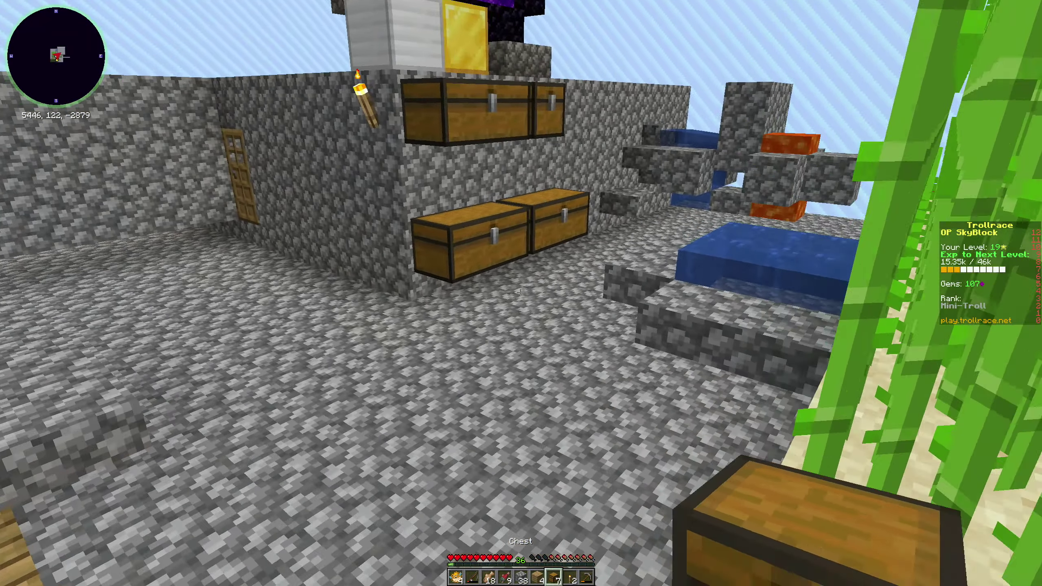
key("w")
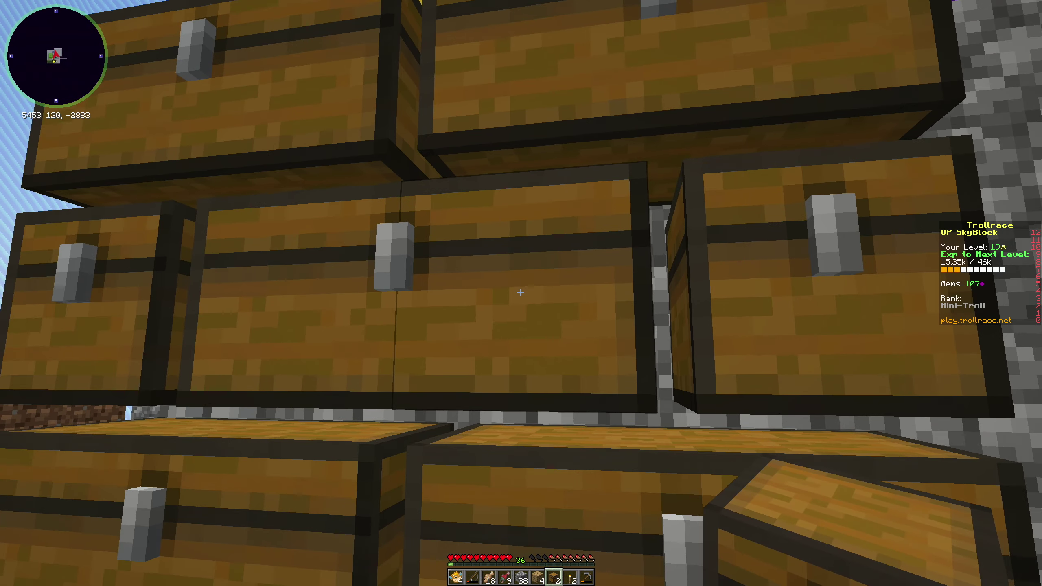
left_click(521, 292)
left_click_drag(520, 292, 520, 292)
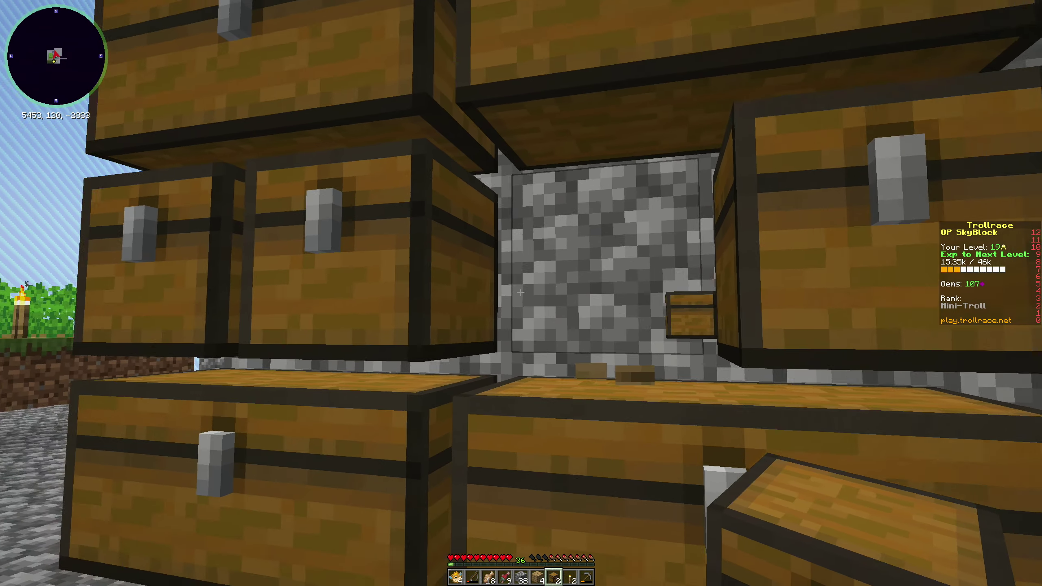
key("w")
right_click(520, 292)
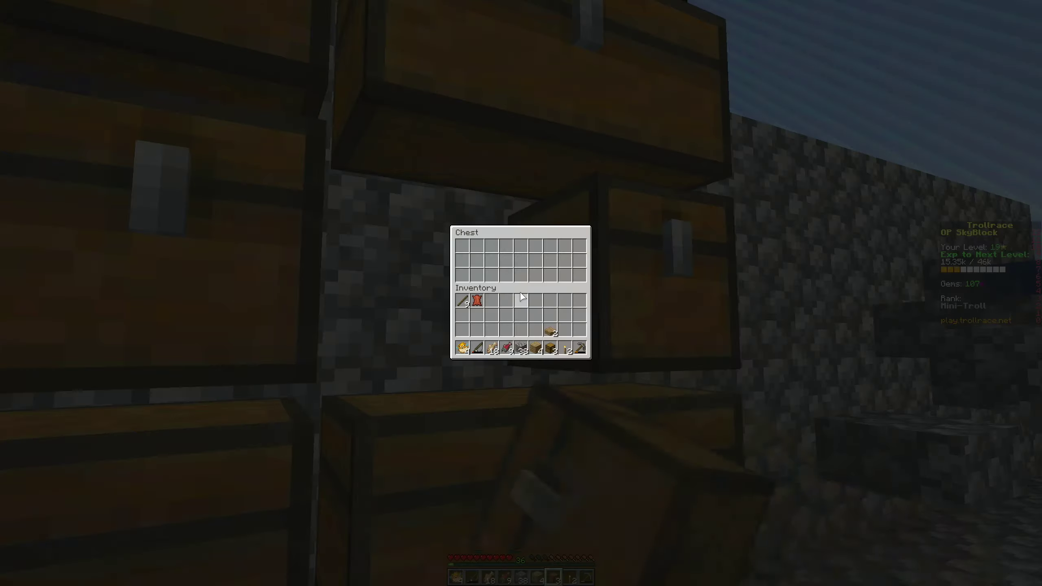
key("Escape")
key("s")
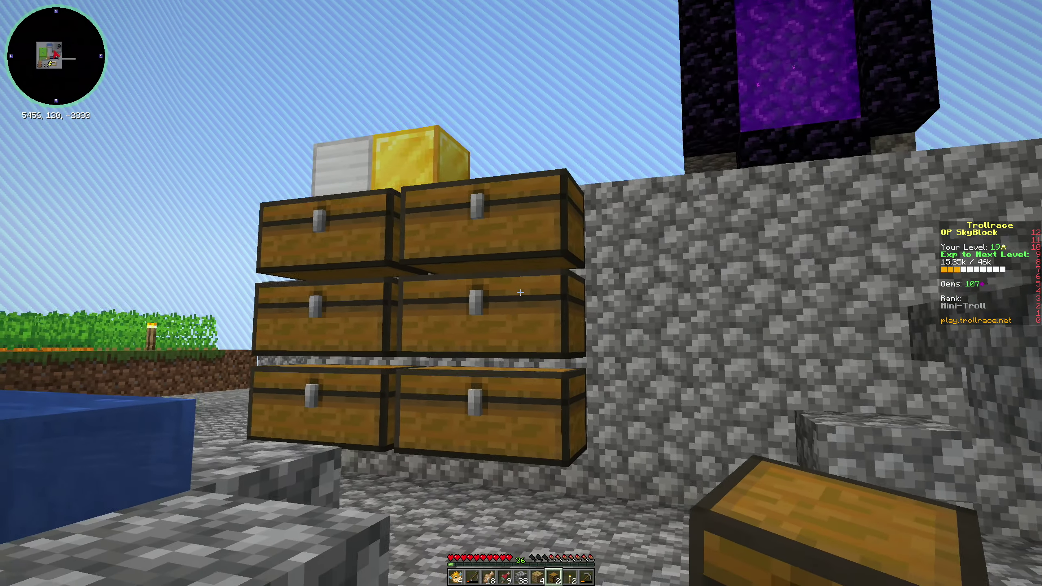
key("w")
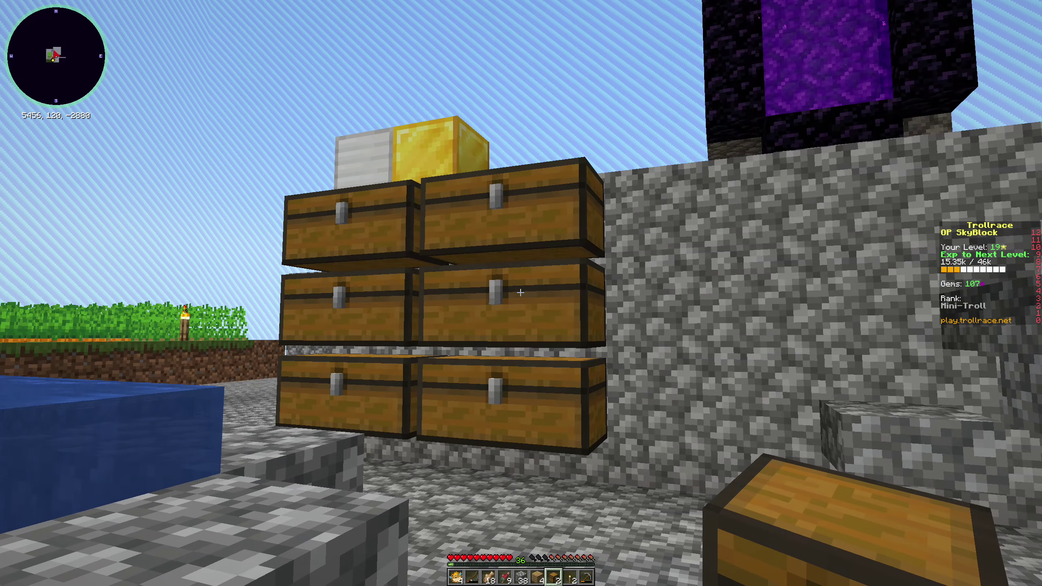
key("w")
key("w")
key("w")
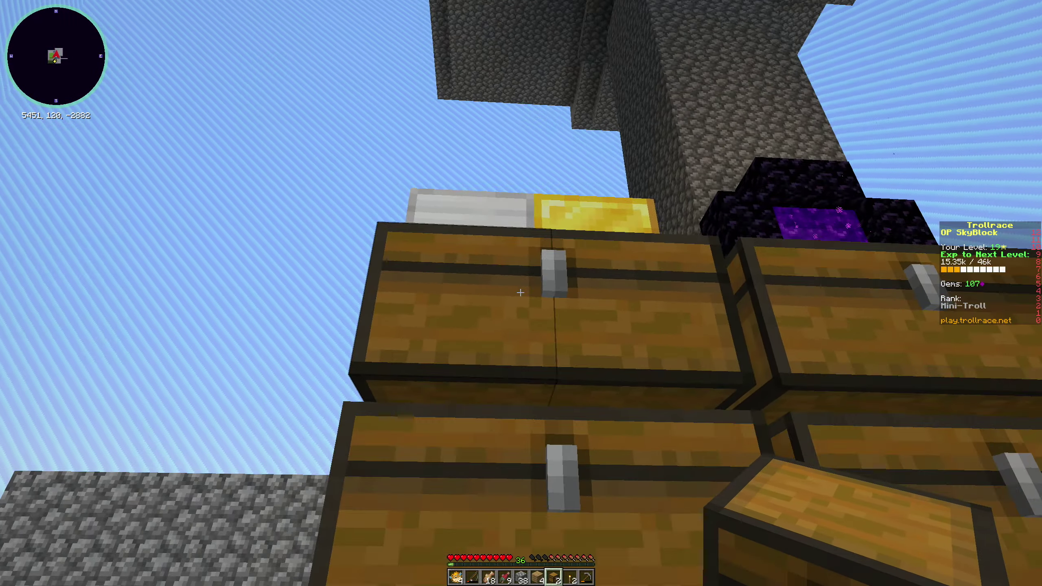
Store the fishing rod in a large chest and break the lone chest by the birch trees
right_click(520, 292)
left_click(490, 370, "shift")
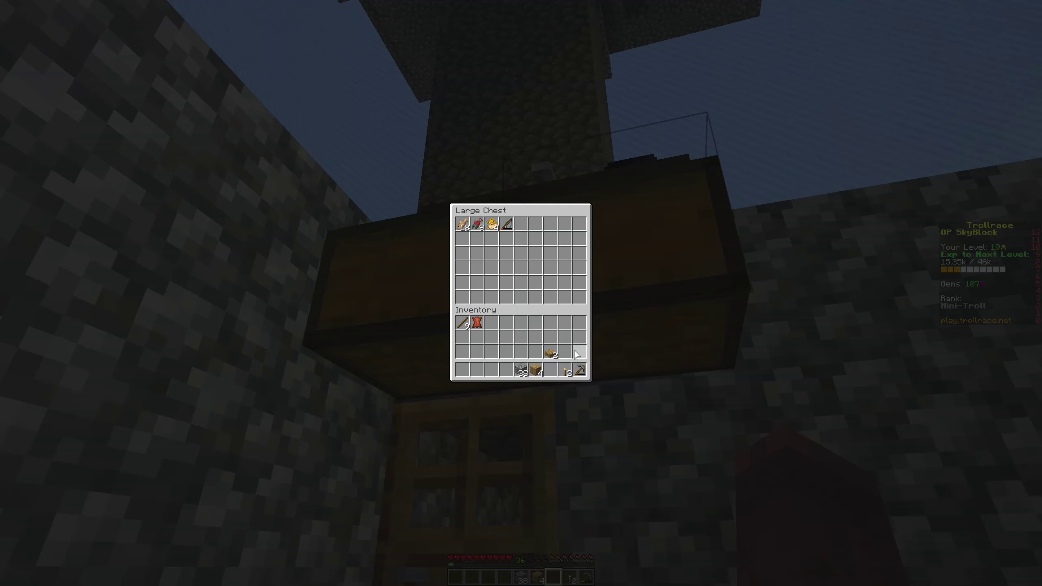
key("Escape")
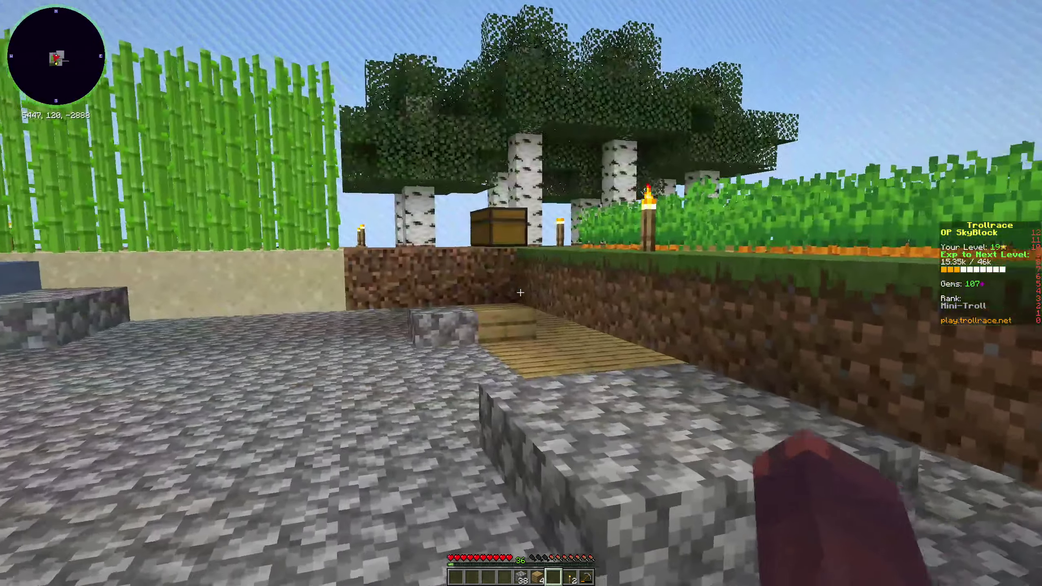
key("w")
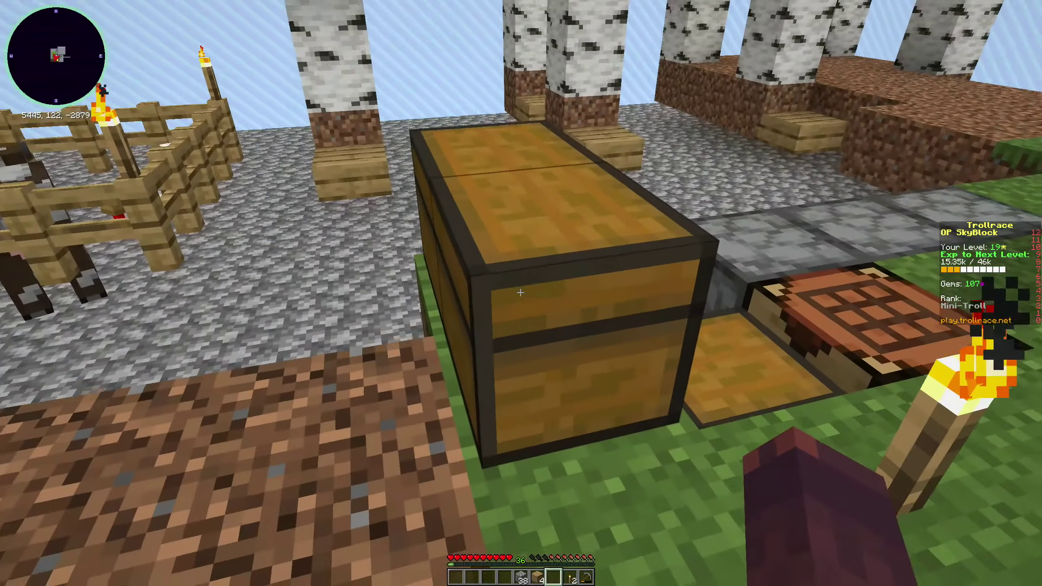
left_click_drag(520, 291, 520, 291)
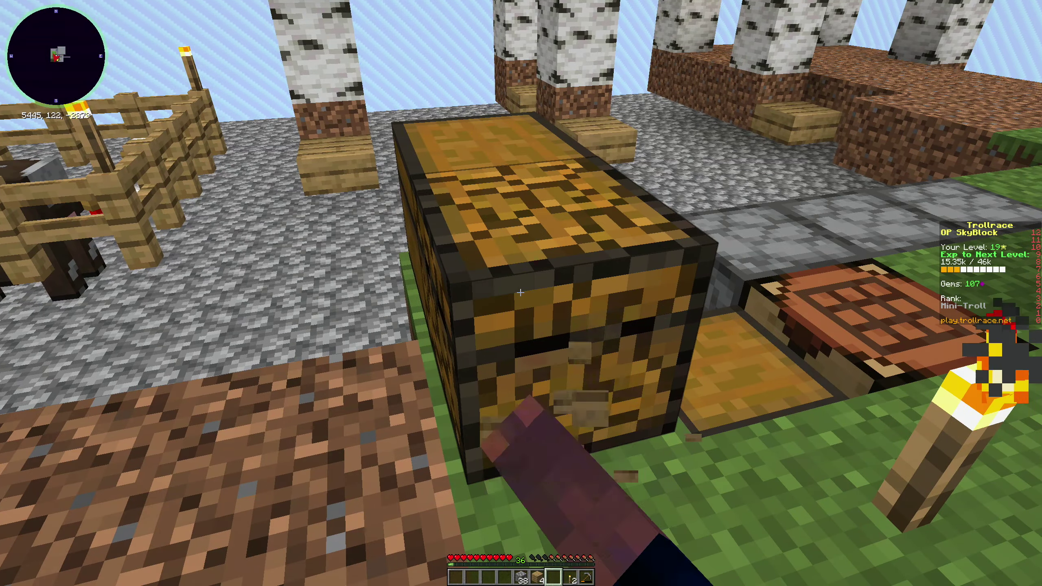
Return to the chest wall and store sugar cane and saplings in their own large chests
key("w")
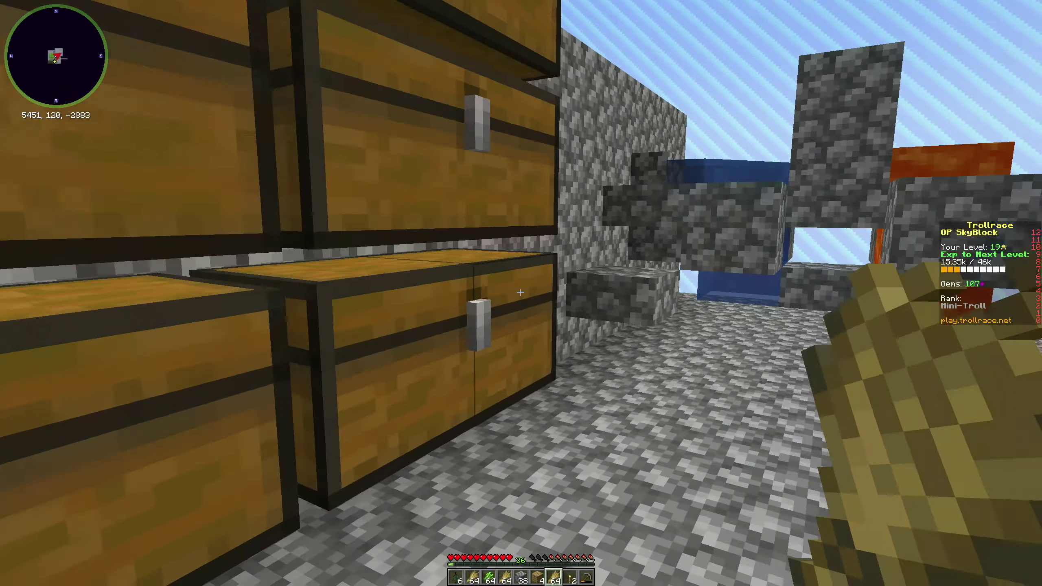
right_click(520, 292)
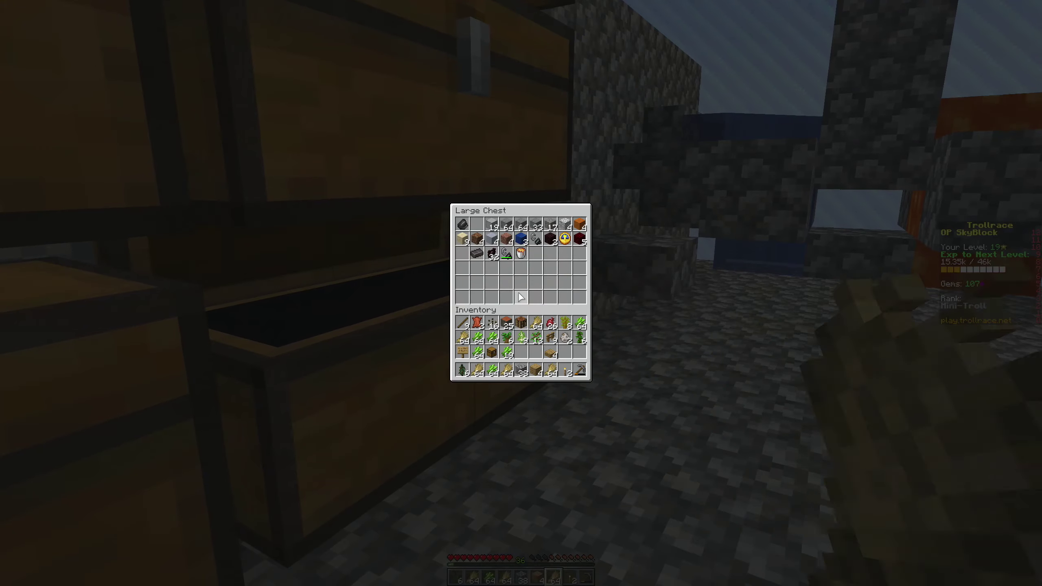
key("Escape")
right_click(520, 293)
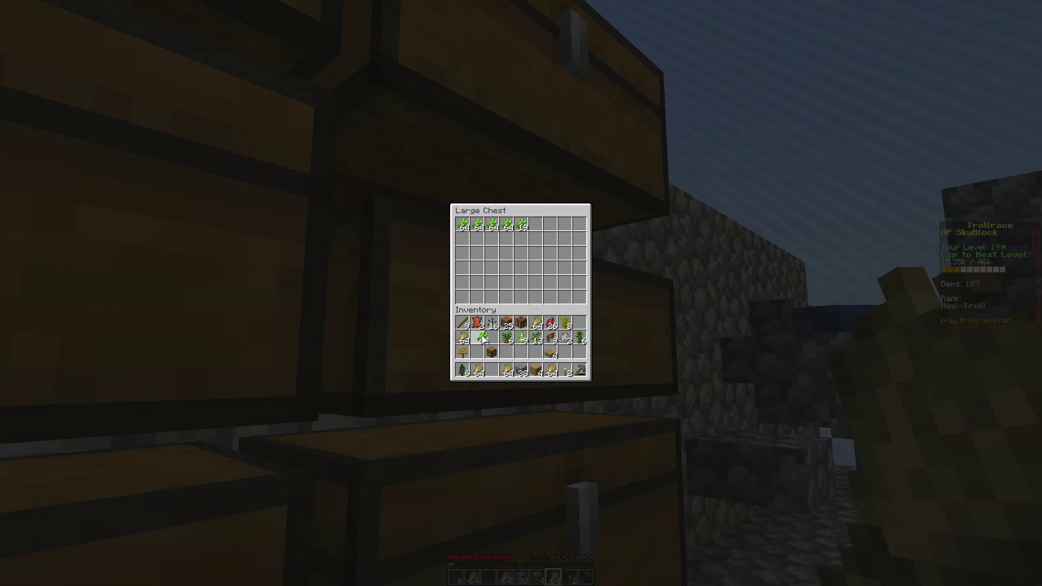
left_click(537, 226)
key("Escape")
right_click(521, 293)
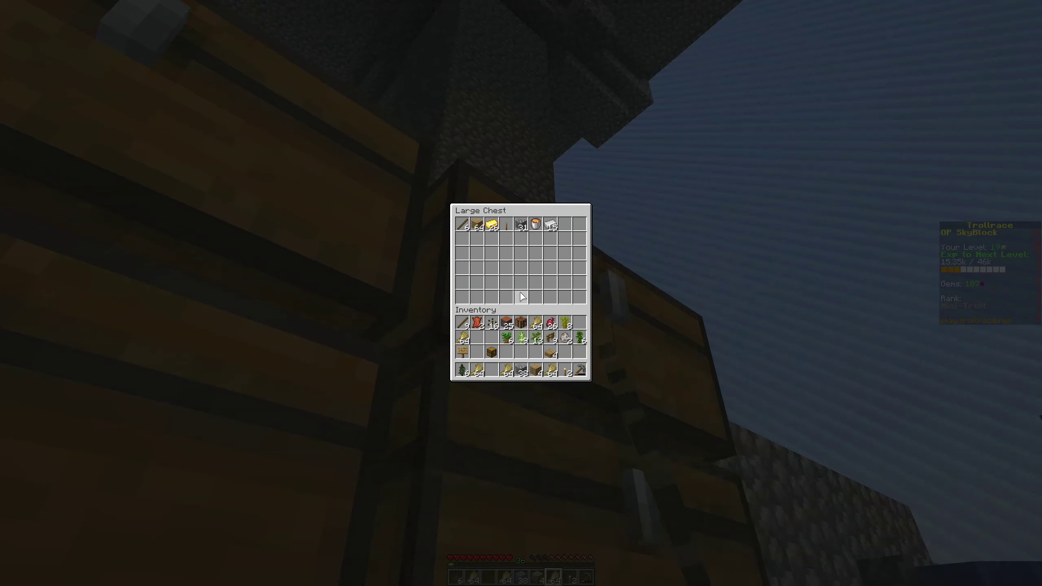
key("Escape")
right_click(520, 292)
key("Escape")
right_click(520, 292)
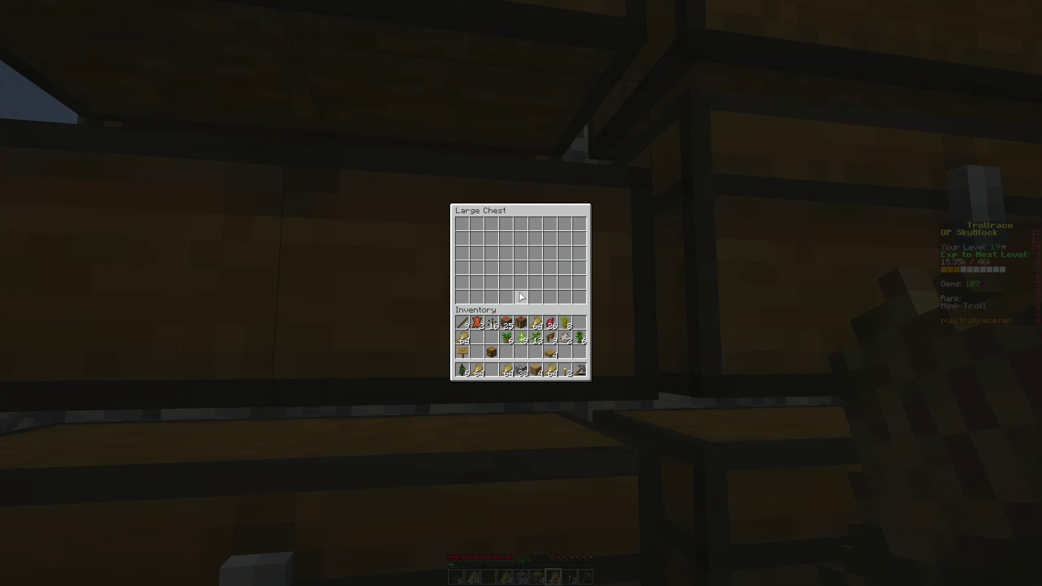
left_click(538, 340, "shift")
left_click(507, 340, "shift")
left_click(567, 325, "shift")
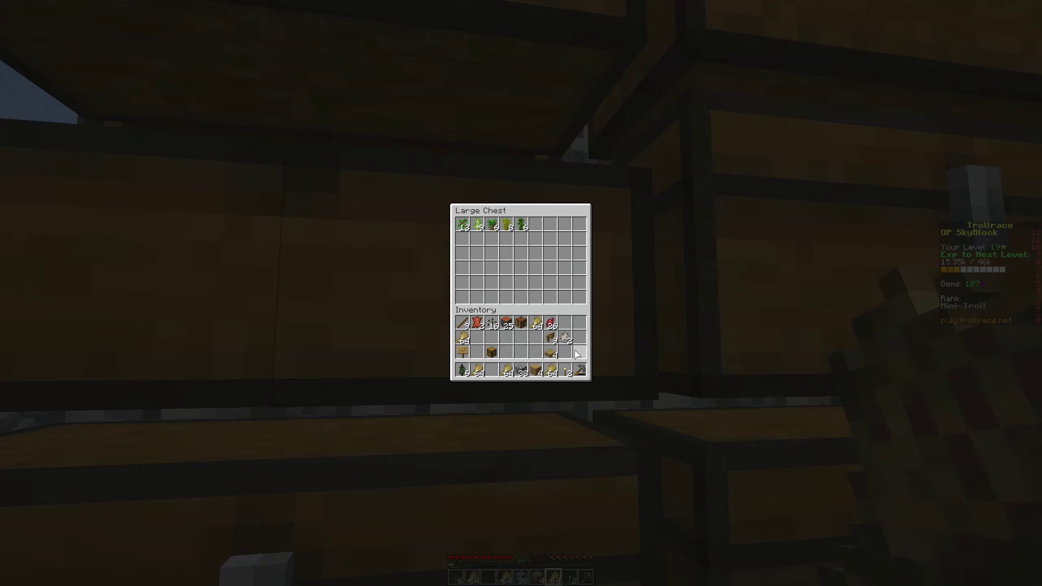
key("Escape")
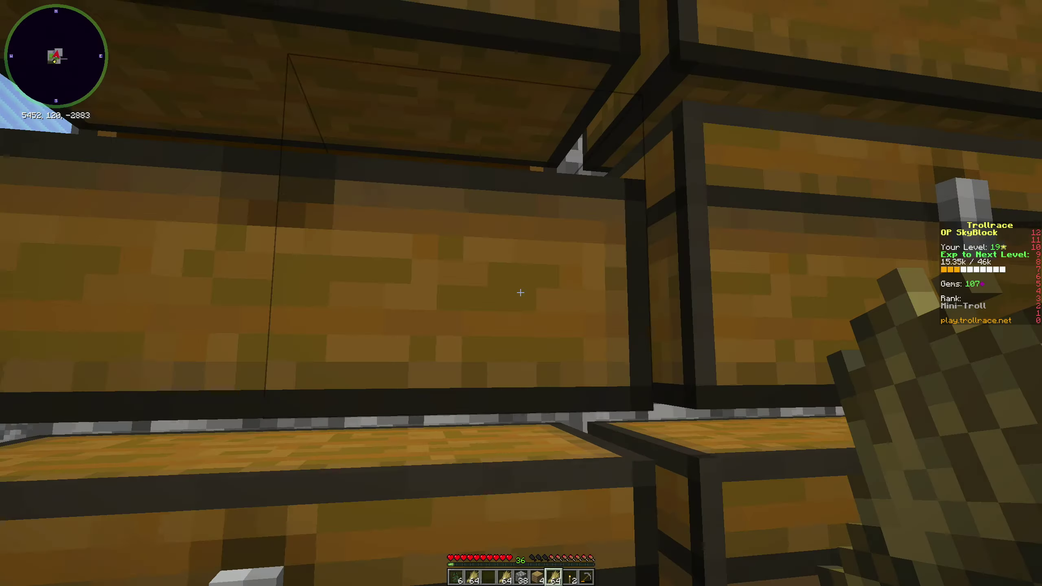
right_click(520, 291)
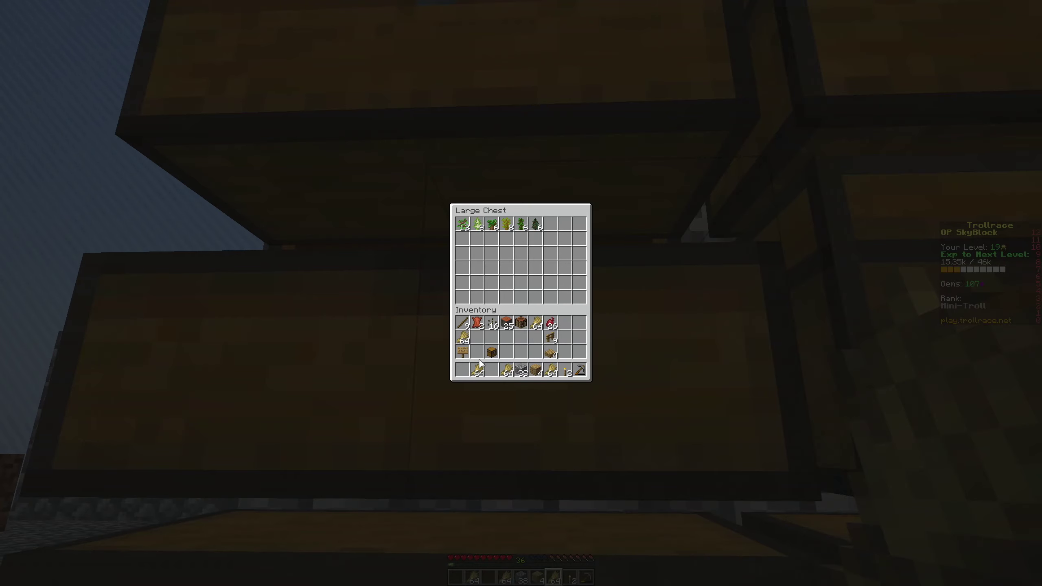
key("Escape")
right_click(521, 293)
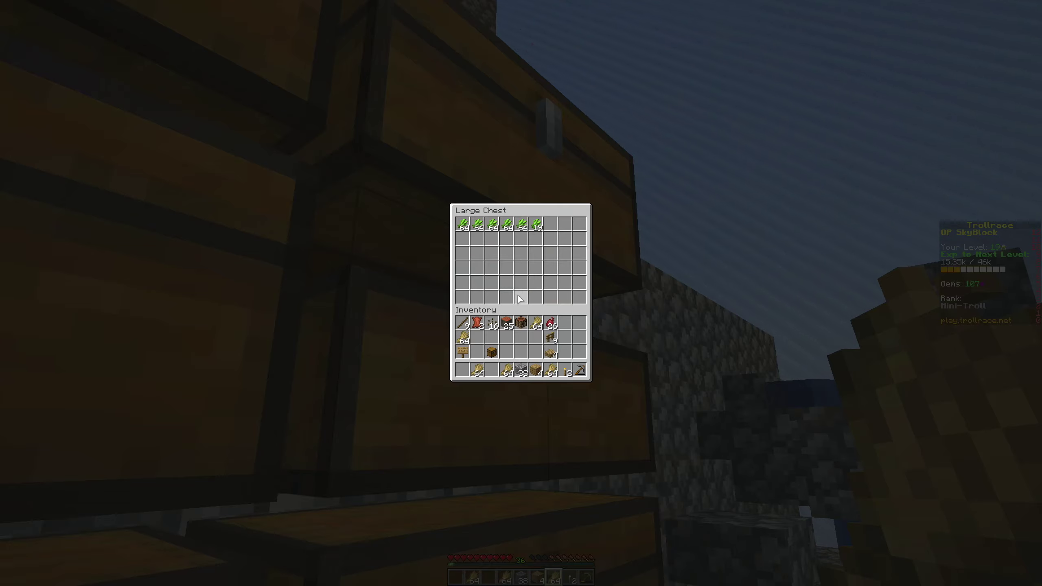
left_click(536, 325, "shift")
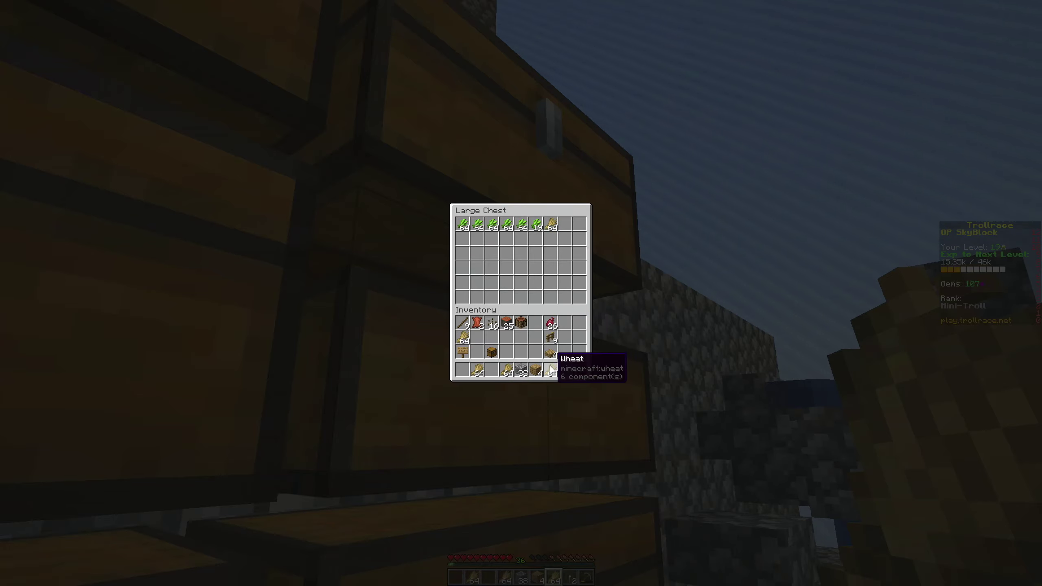
left_click(551, 352, "shift")
left_click(522, 372, "shift")
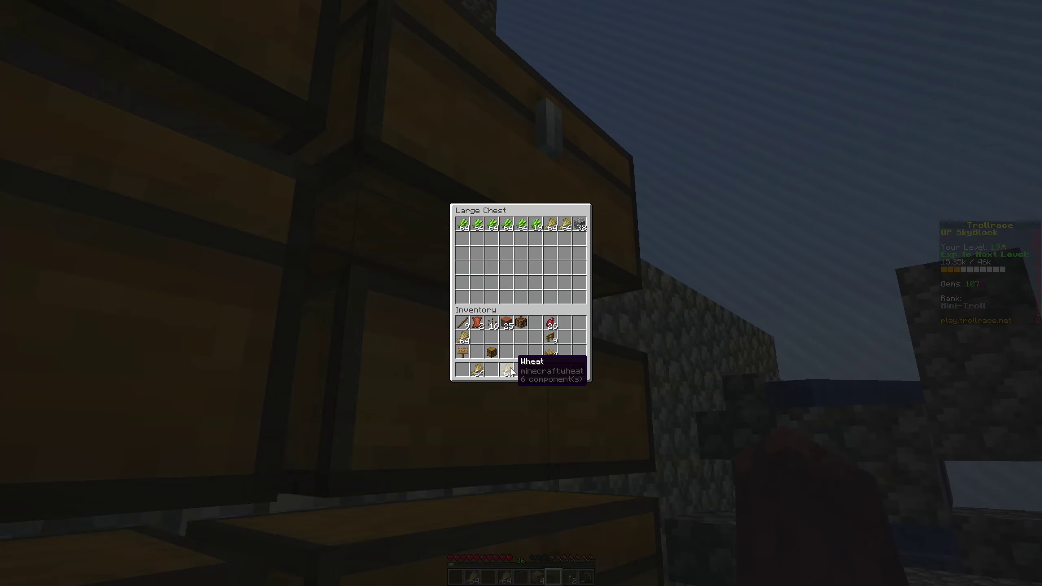
left_click(580, 225, "shift")
left_click(508, 371, "shift")
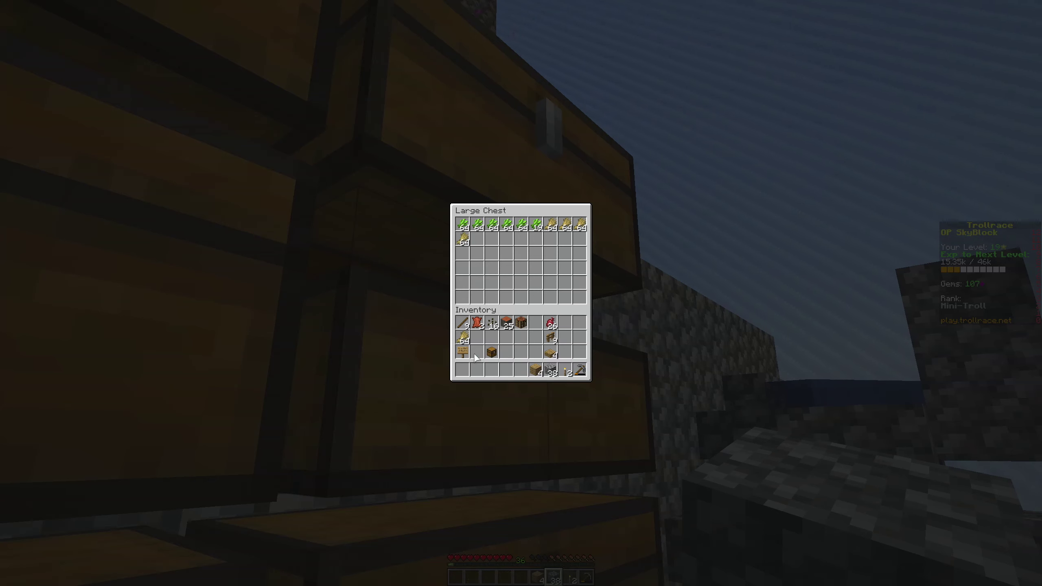
key("Escape")
key("w")
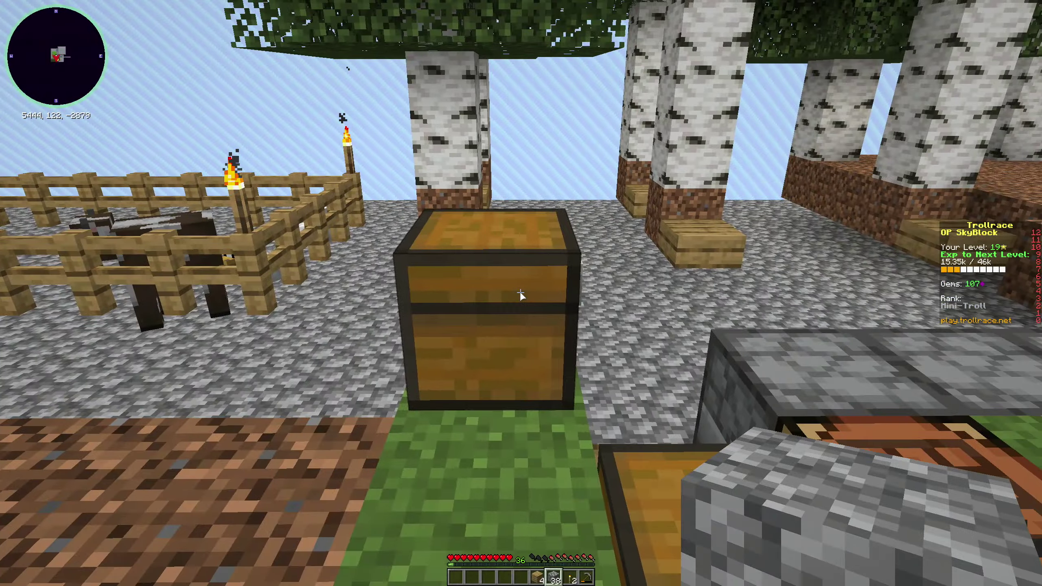
right_click(521, 293)
key("Escape")
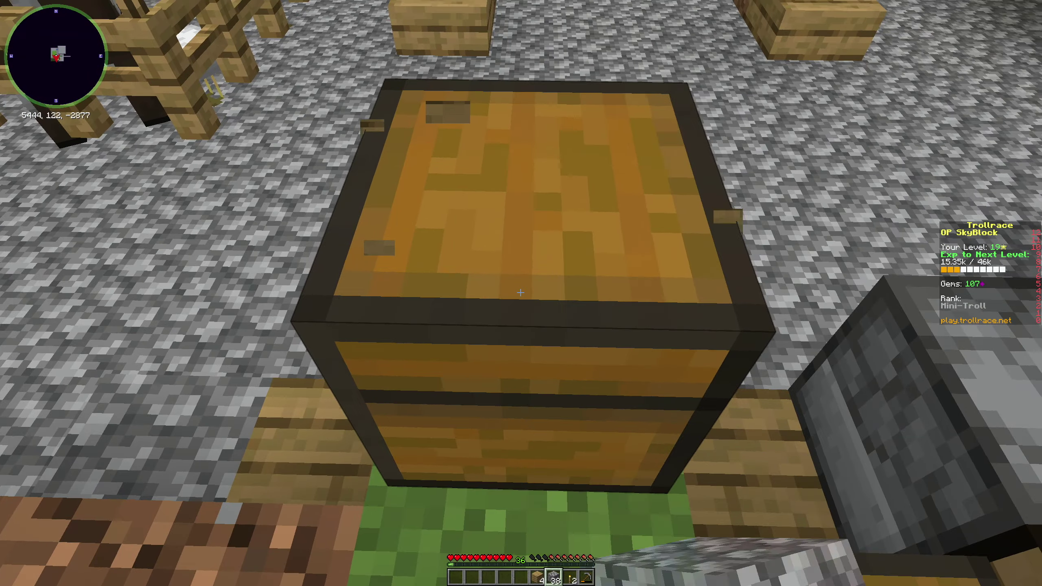
right_click(521, 293)
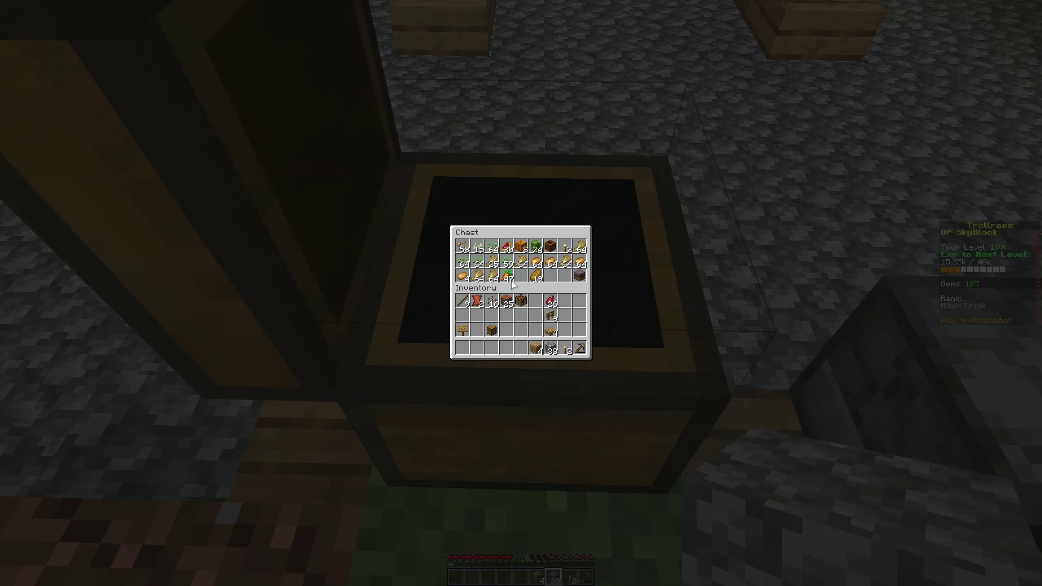
left_click(494, 276)
Take the six wheat stacks out of the chest, then open the chest by the crafting table
left_click(464, 351)
left_click(480, 277, "shift")
left_click(494, 262, "shift")
left_click(523, 263, "shift")
left_click(568, 263, "shift")
left_click(567, 248, "shift")
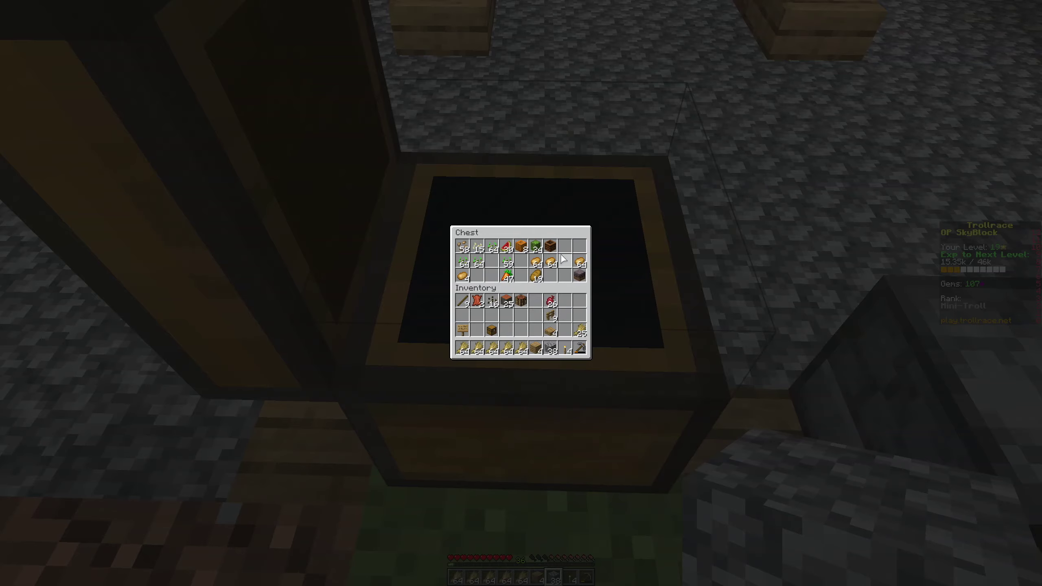
key("Escape")
right_click(521, 294)
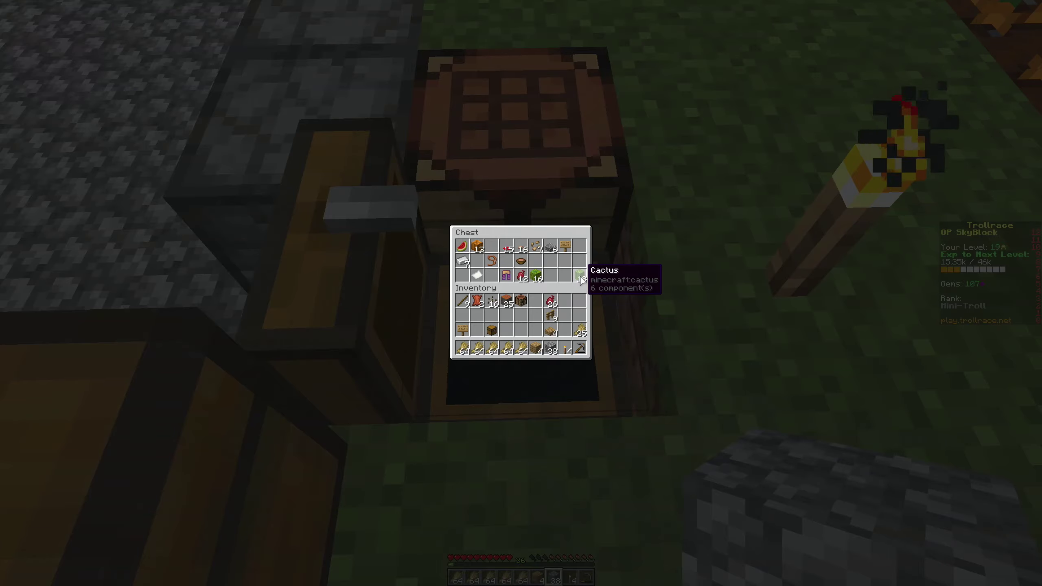
key("Escape")
key("w")
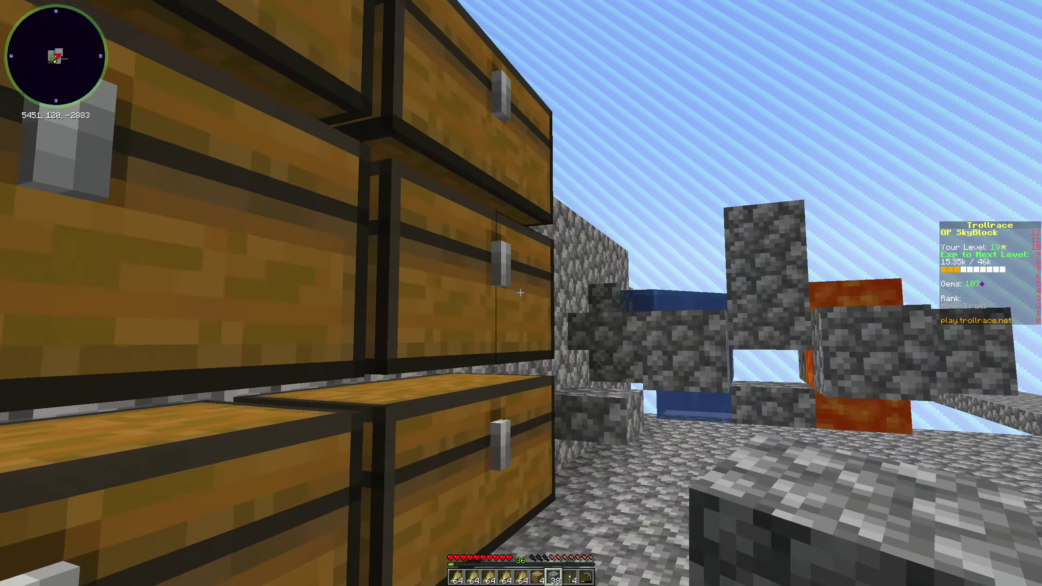
right_click(522, 293)
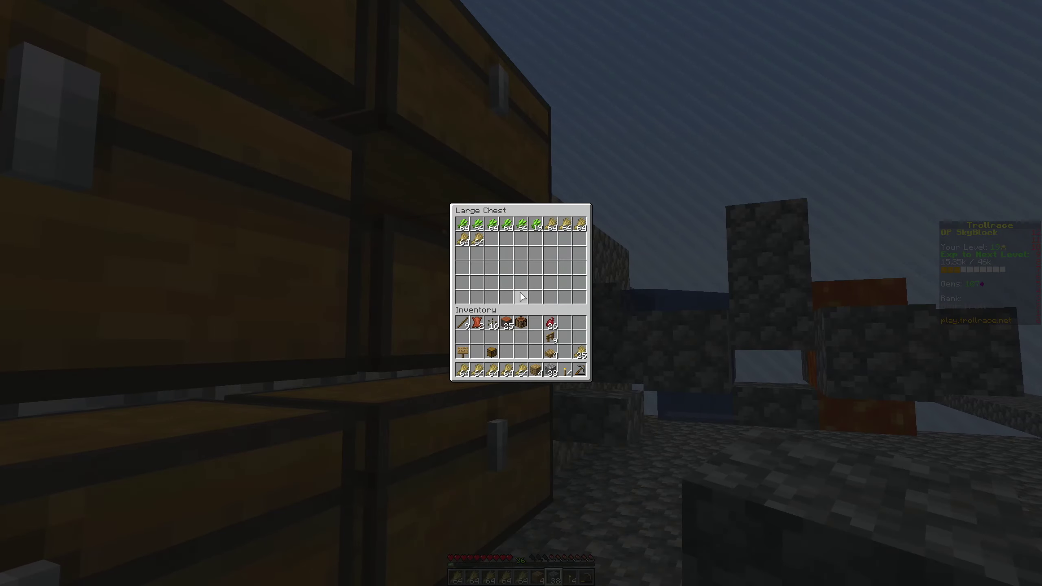
left_click(522, 372)
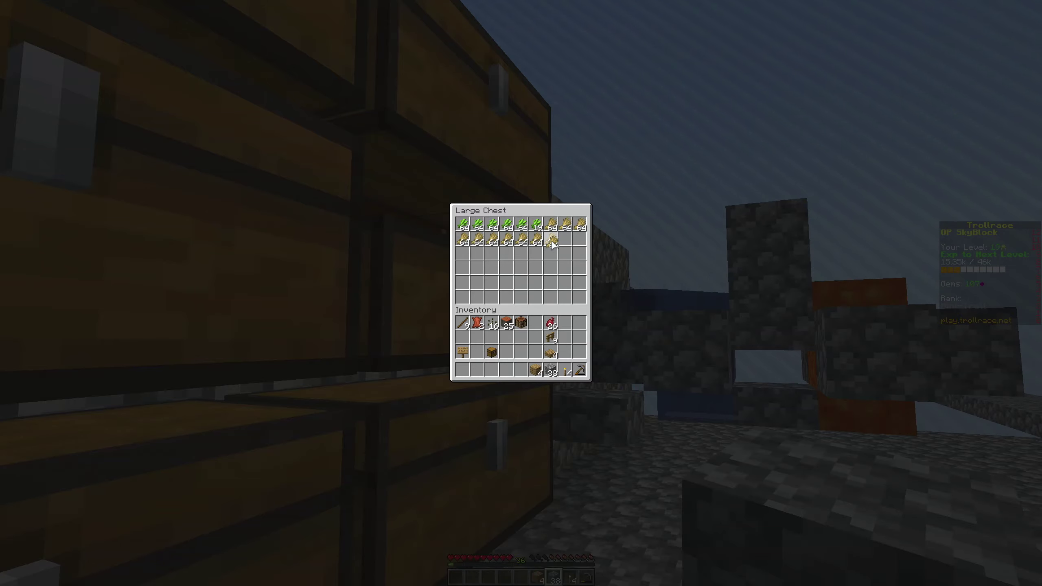
left_click(568, 239)
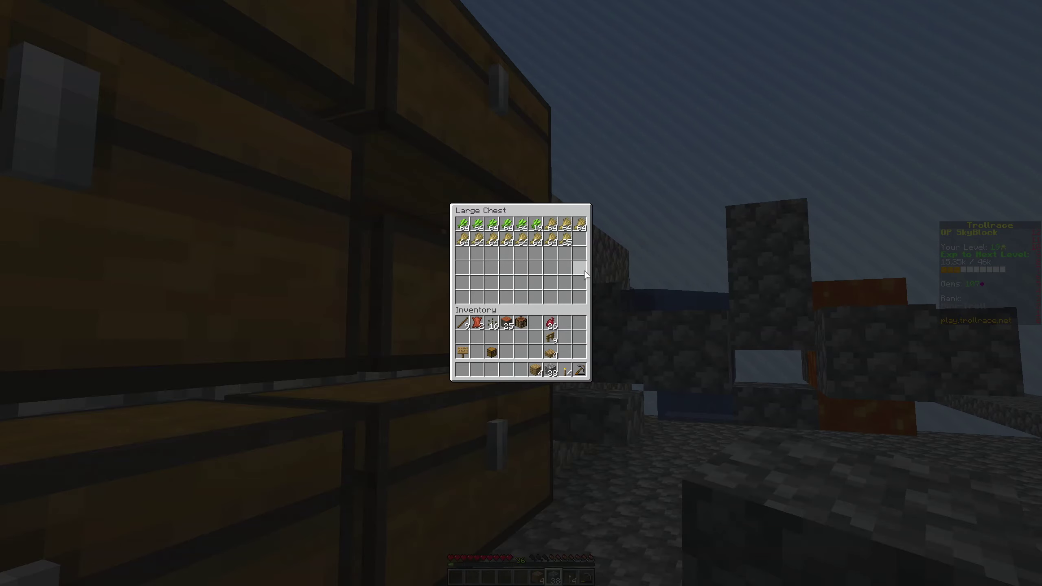
left_click(551, 324, "shift")
key("Escape")
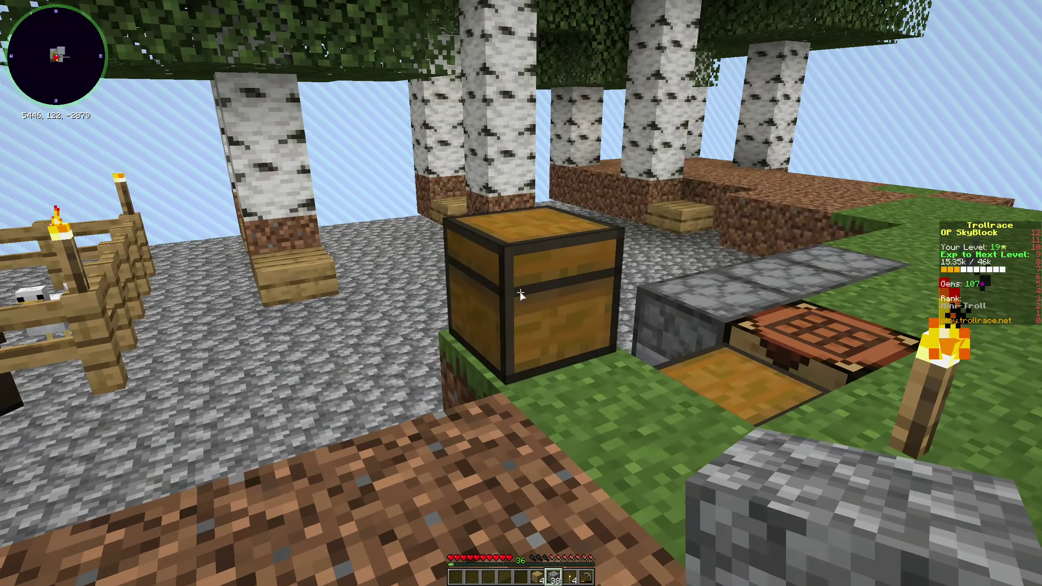
right_click(521, 293)
key("Escape")
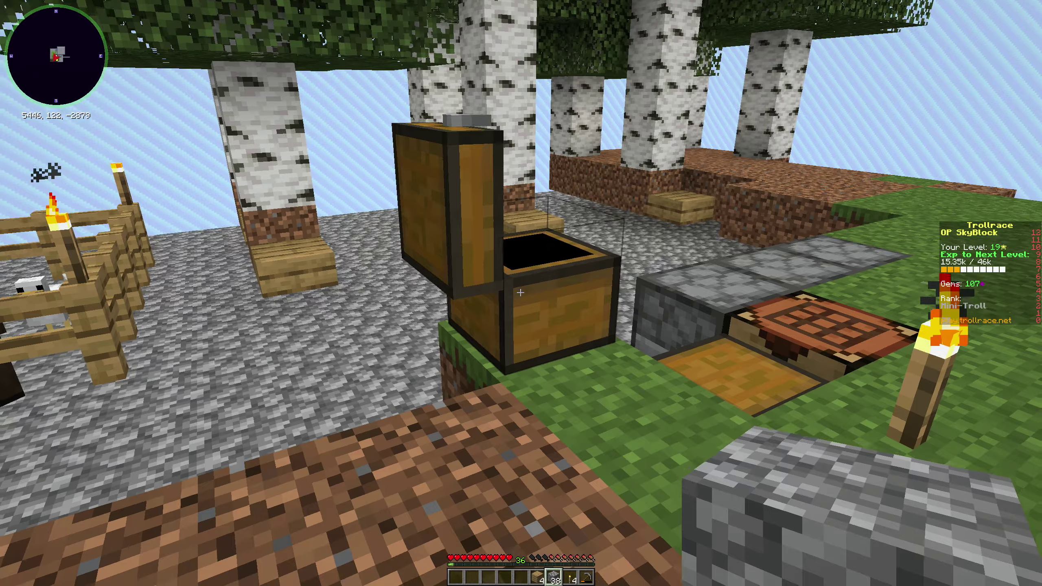
Break the chest under the birch trees and the block next to the crafting table
left_click(522, 293)
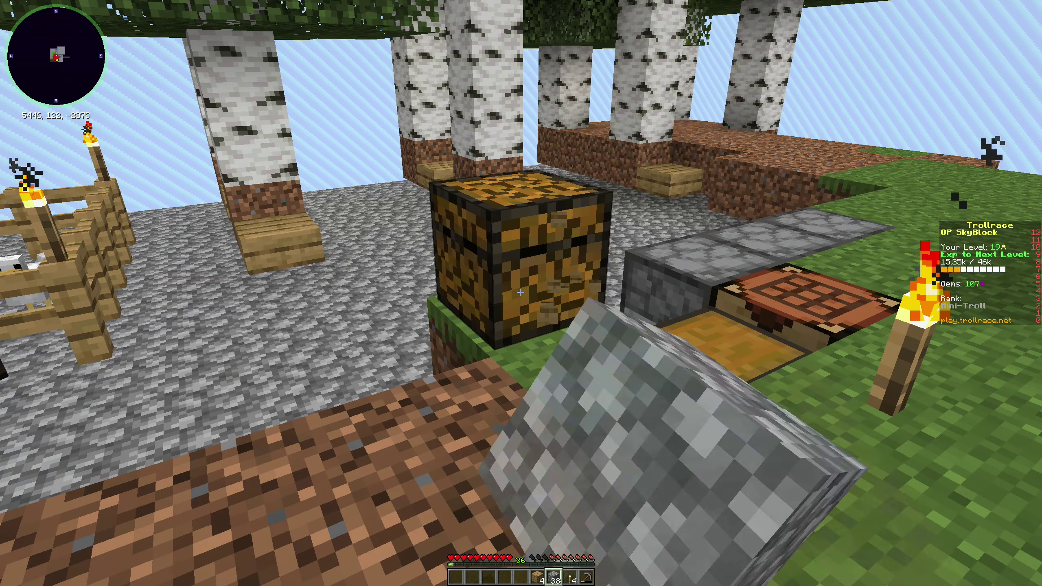
left_click(522, 293)
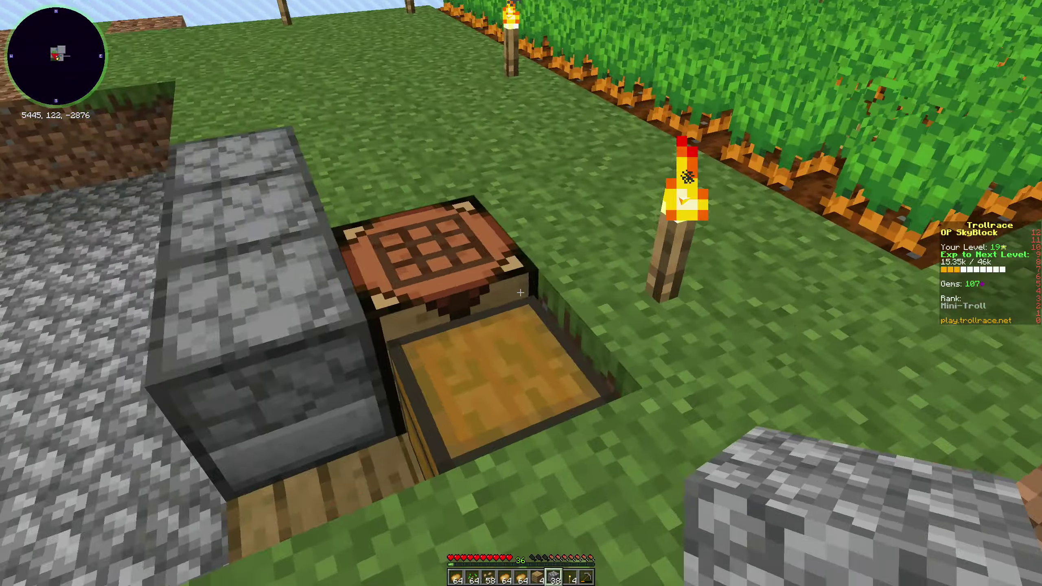
left_click(521, 293)
key("w")
key("w")
right_click(522, 293)
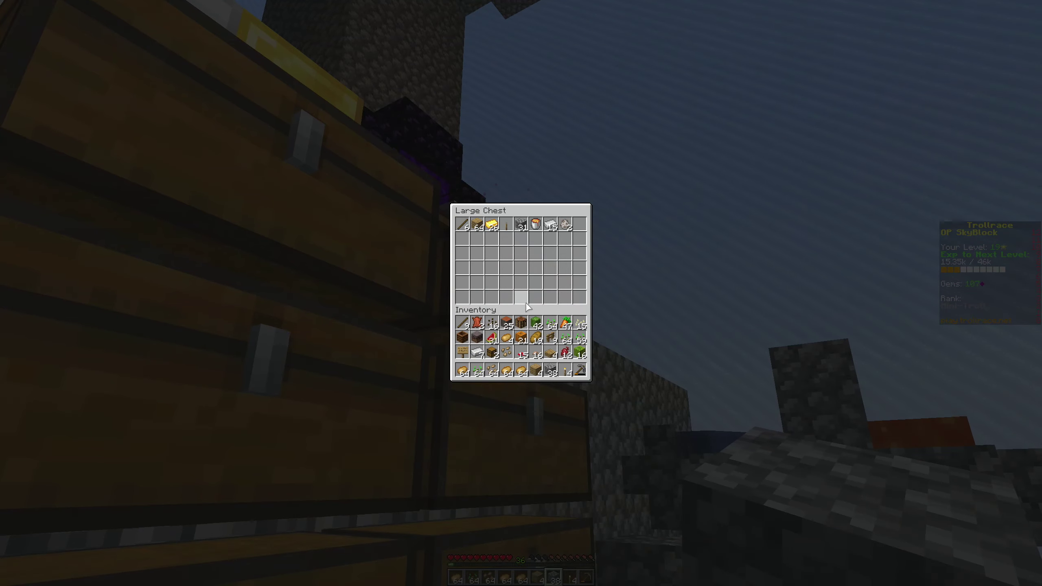
left_click(478, 353, "shift")
Deposit the dark block and the red item into the large assorted-materials chest
left_click(477, 338, "shift")
left_click(477, 354, "shift")
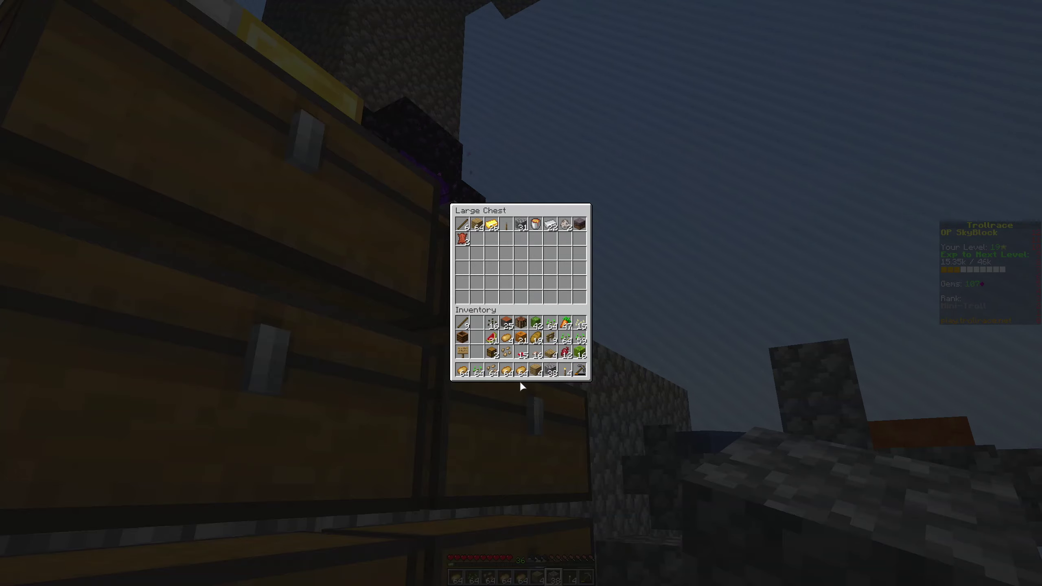
left_click(492, 373)
left_click(492, 354)
key("Escape")
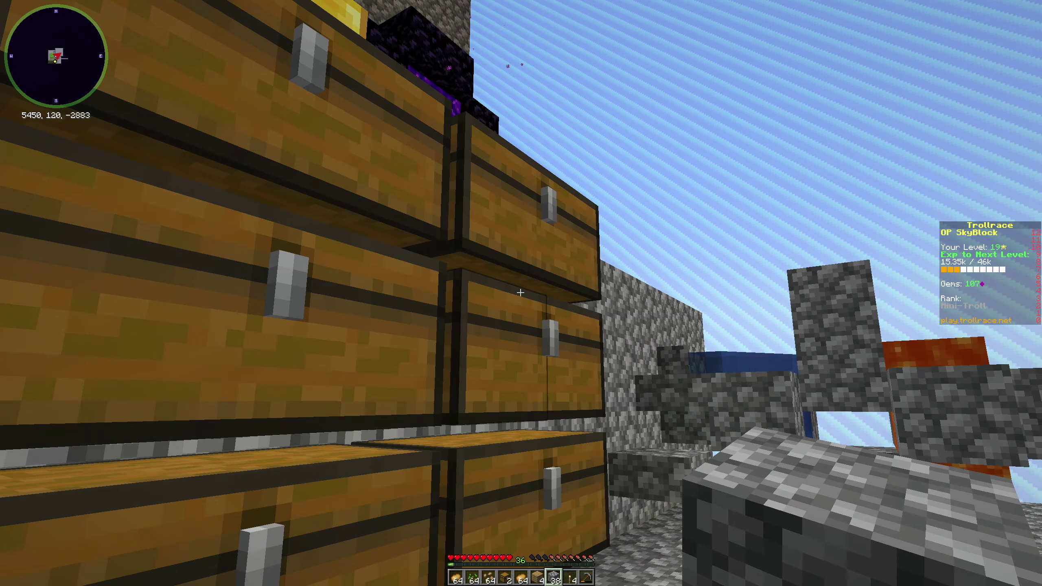
scroll(520, 292, "up", 2)
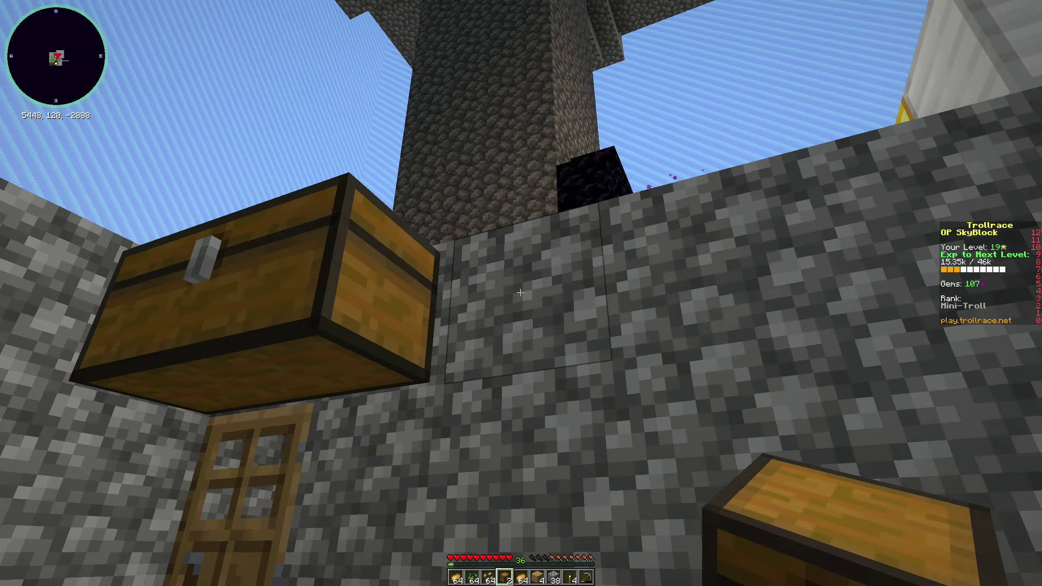
scroll(521, 293, "down", 1)
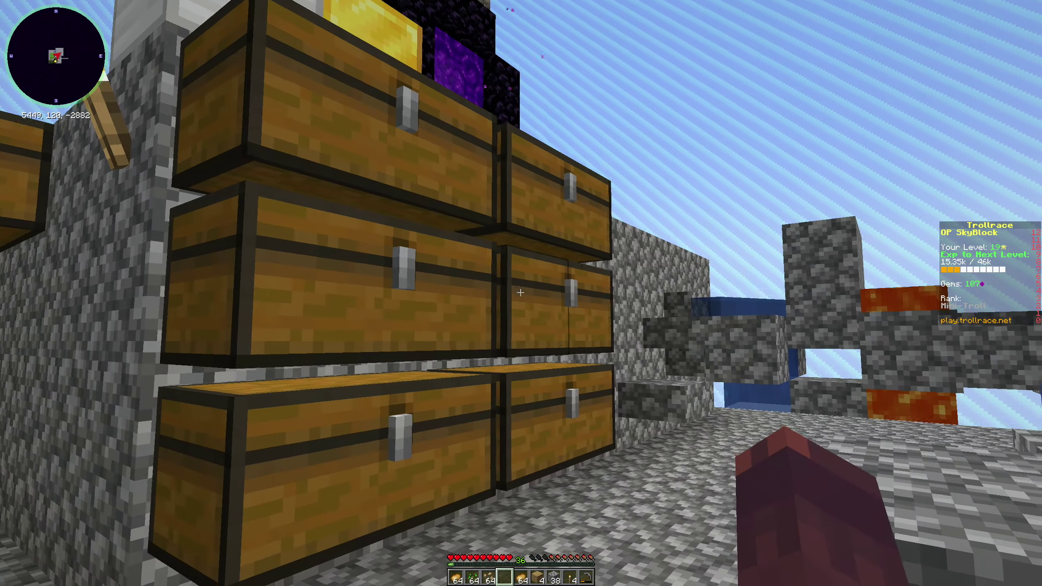
right_click(521, 292)
left_click(562, 324, "shift")
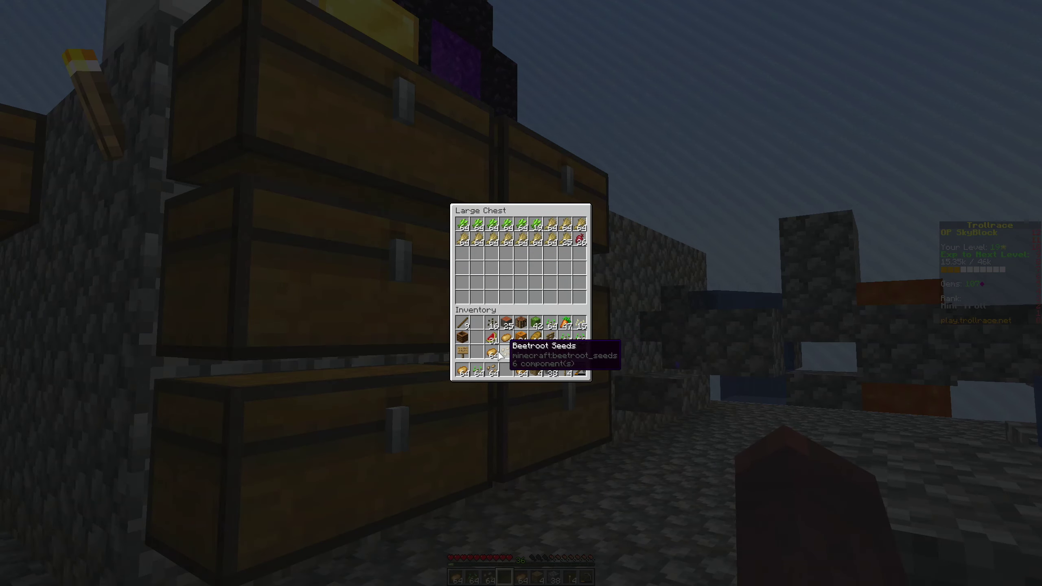
Move the melon, potato, pumpkin, cactus, carrot and seed stacks into the crop chest
left_click(491, 339, "shift")
left_click(521, 340, "shift")
left_click(535, 325, "shift")
left_click(564, 326, "shift")
left_click(581, 325, "shift")
left_click(580, 354, "shift")
left_click(520, 355, "shift")
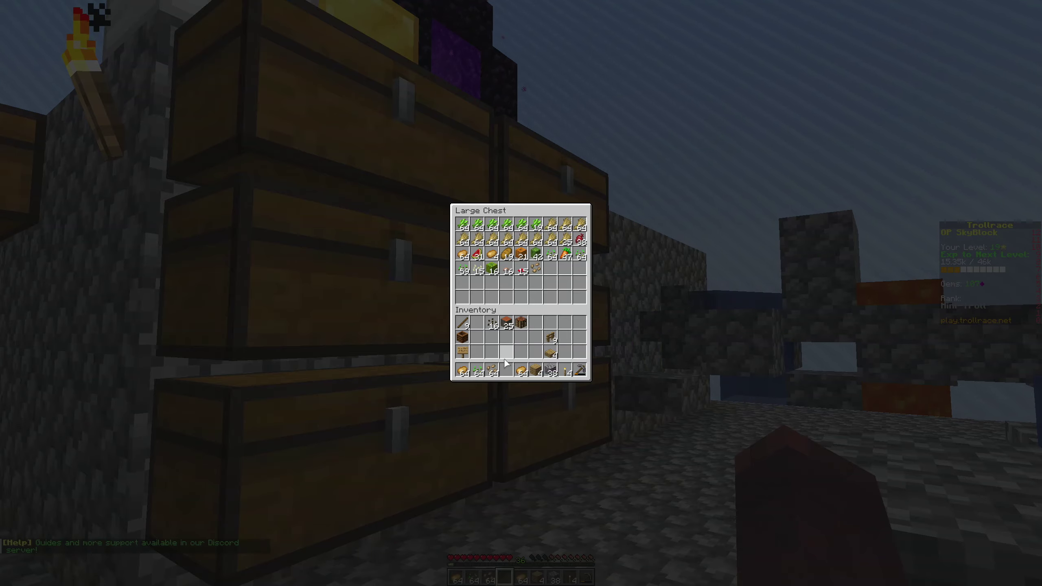
left_click(491, 372, "shift")
left_click(491, 325, "shift")
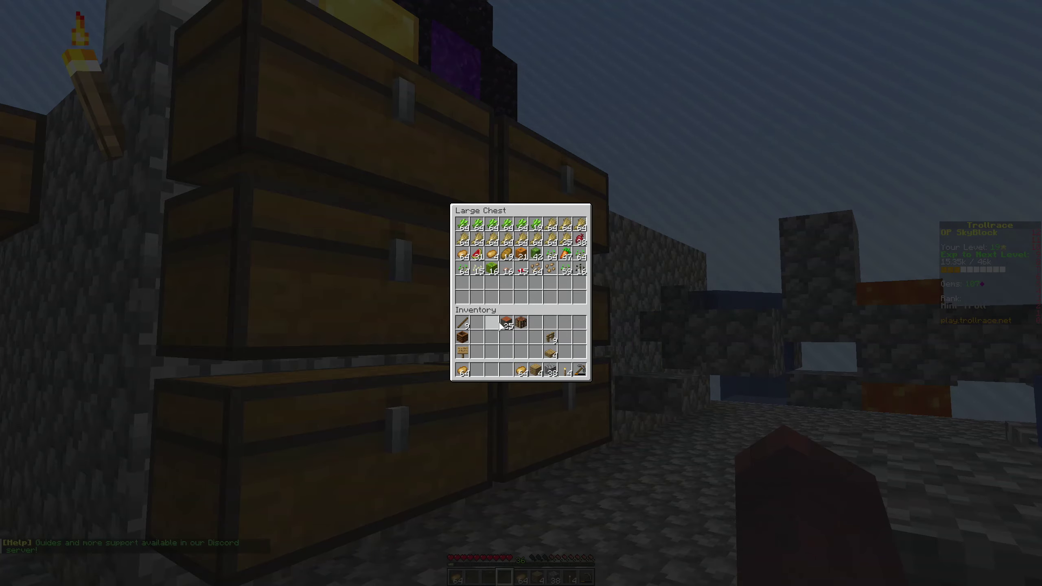
left_click(580, 271, "shift")
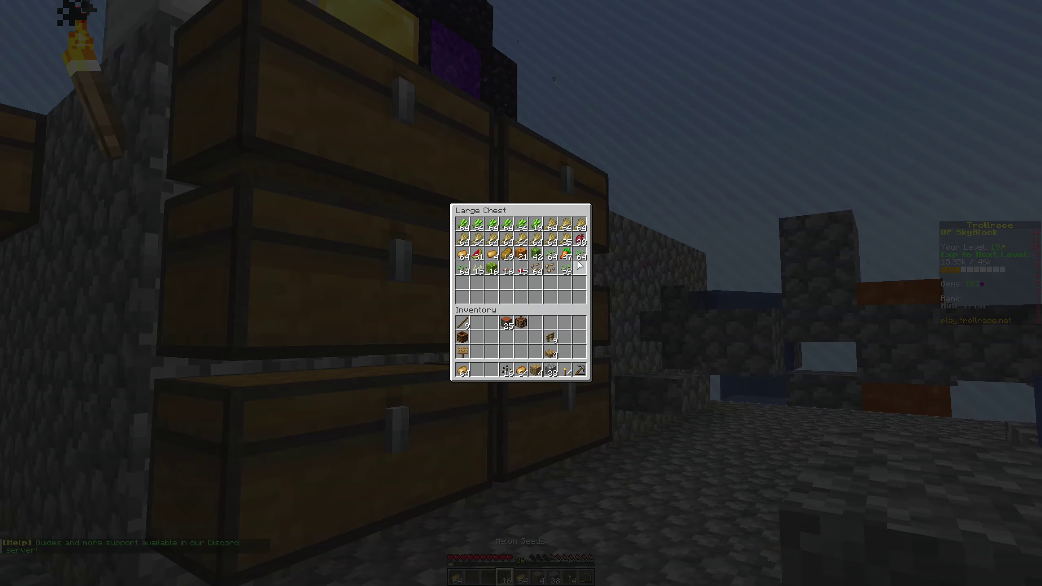
left_click(566, 272, "shift")
left_click(565, 256, "shift")
left_click(535, 271, "shift")
left_click(477, 271, "shift")
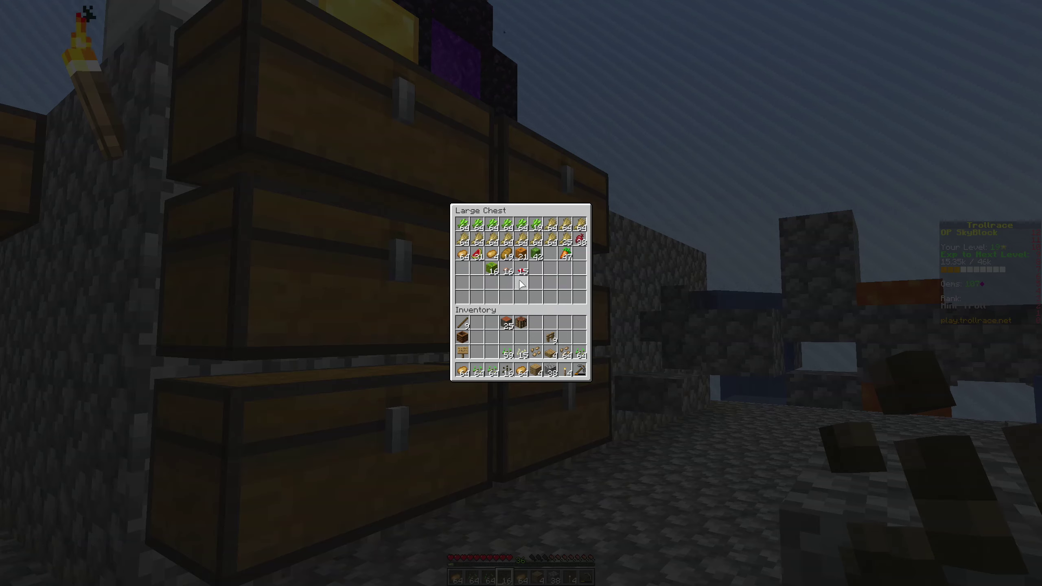
Store the seeds in an empty chest of their own
key("Escape")
right_click(521, 294)
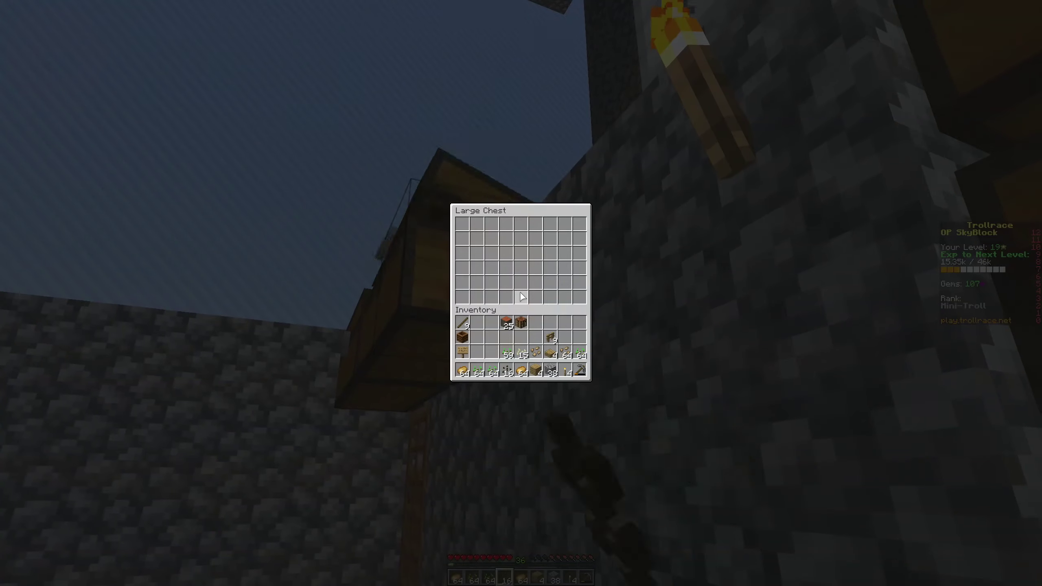
left_click(580, 356, "shift")
left_click(521, 356, "shift")
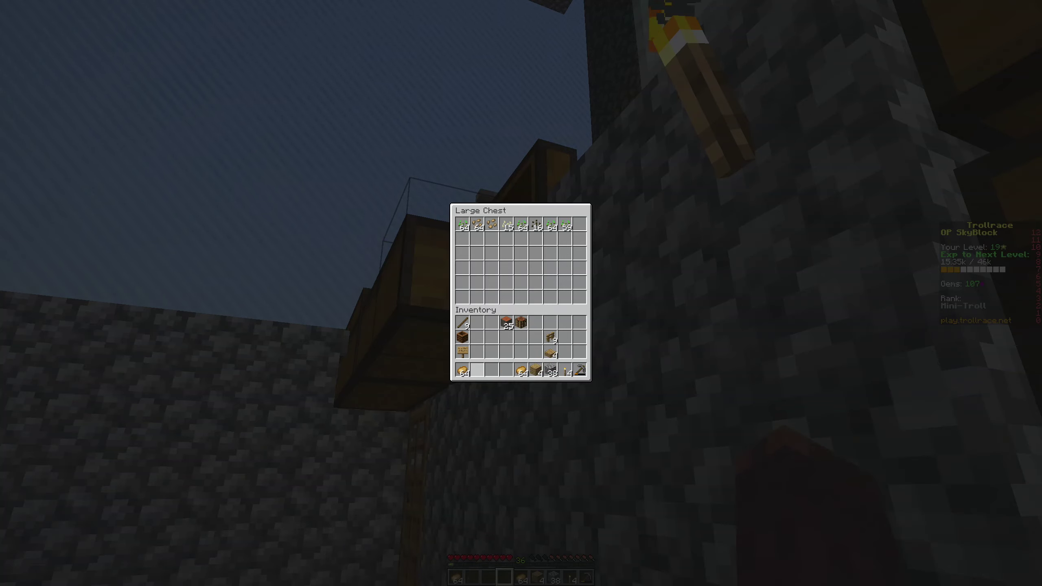
key("Escape")
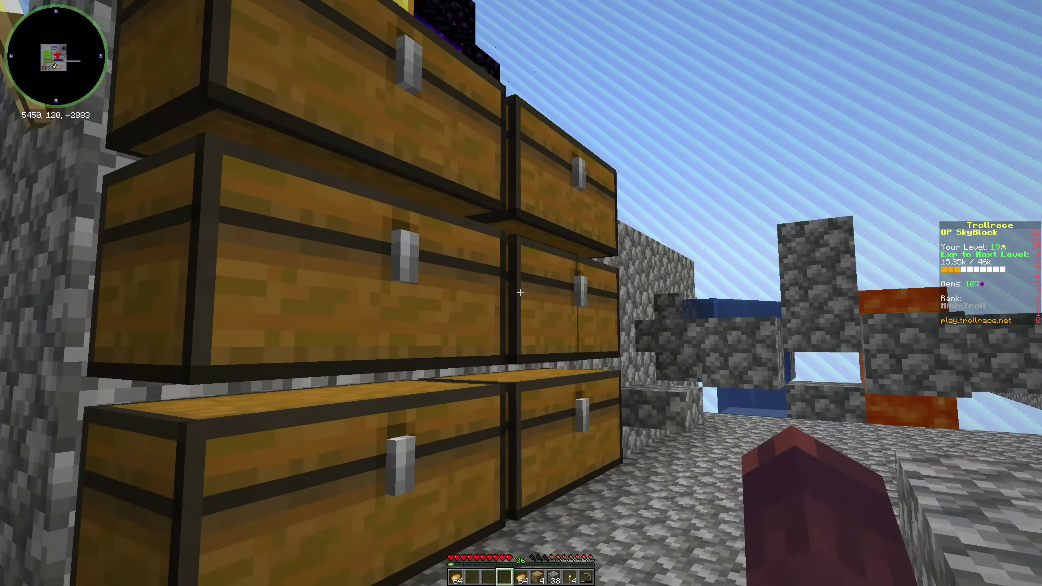
right_click(521, 293)
left_click(522, 372, "shift")
left_click(464, 372, "shift")
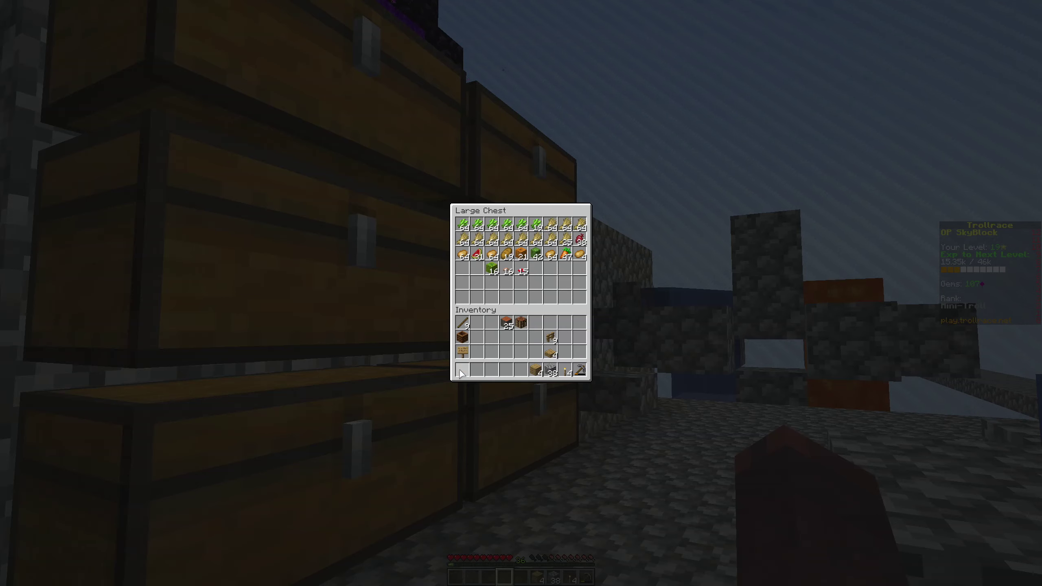
key("Escape")
right_click(521, 293)
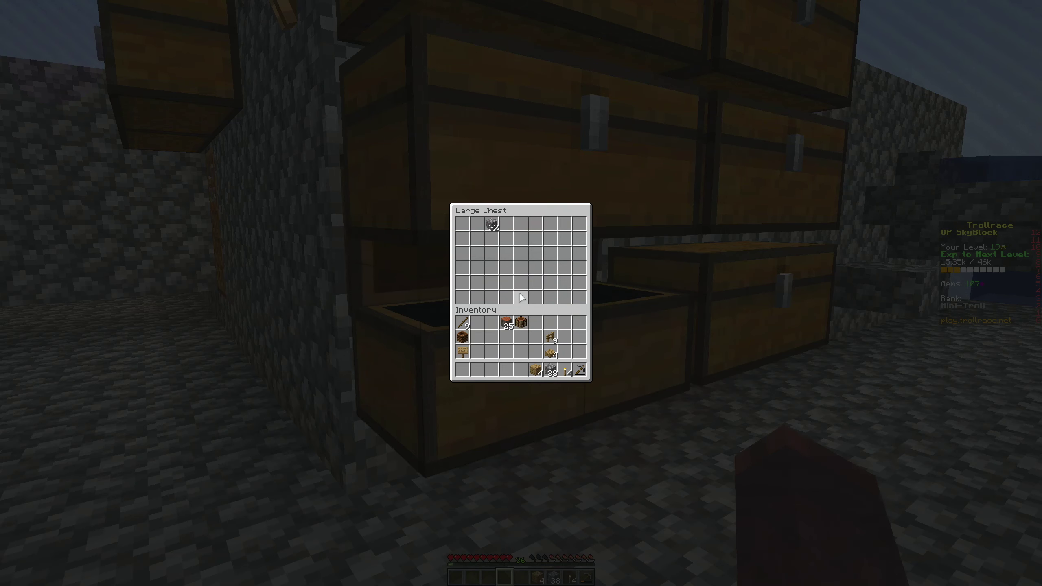
left_click(551, 353, "shift")
left_click(537, 372, "shift")
left_click(551, 371, "shift")
left_click(567, 353, "shift")
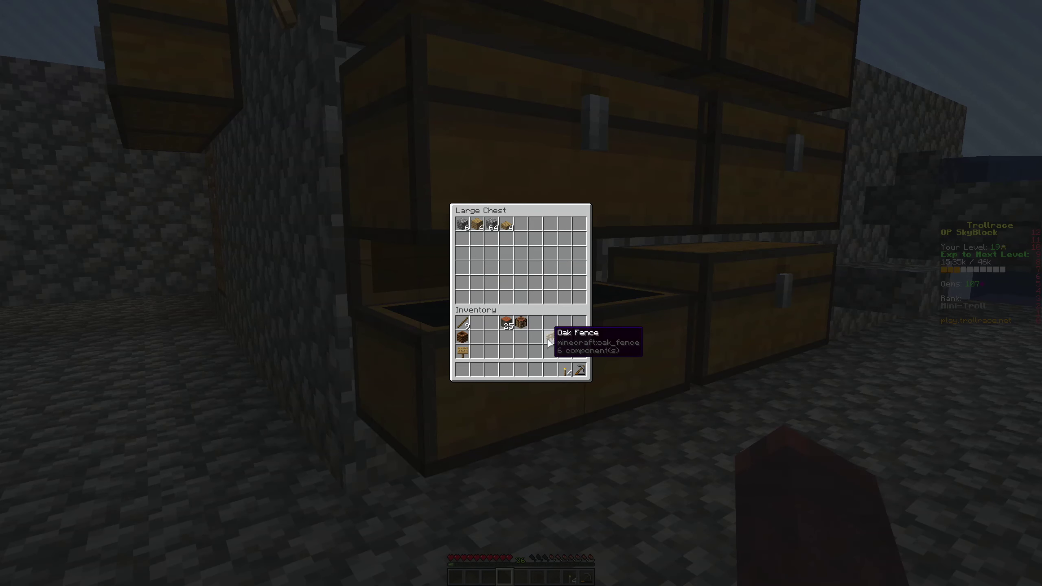
Dump the crafting table, sticks, composter and last leftover item into the junk chest
left_click(522, 324, "shift")
left_click(463, 323, "shift")
left_click(464, 352, "shift")
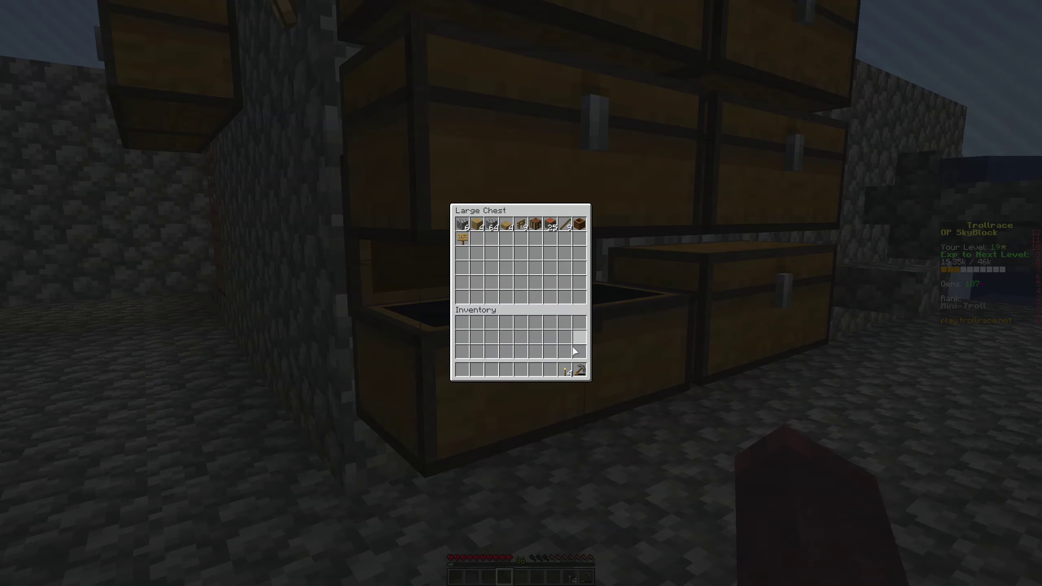
left_click(566, 371, "shift")
left_click(580, 371, "shift")
key("Escape")
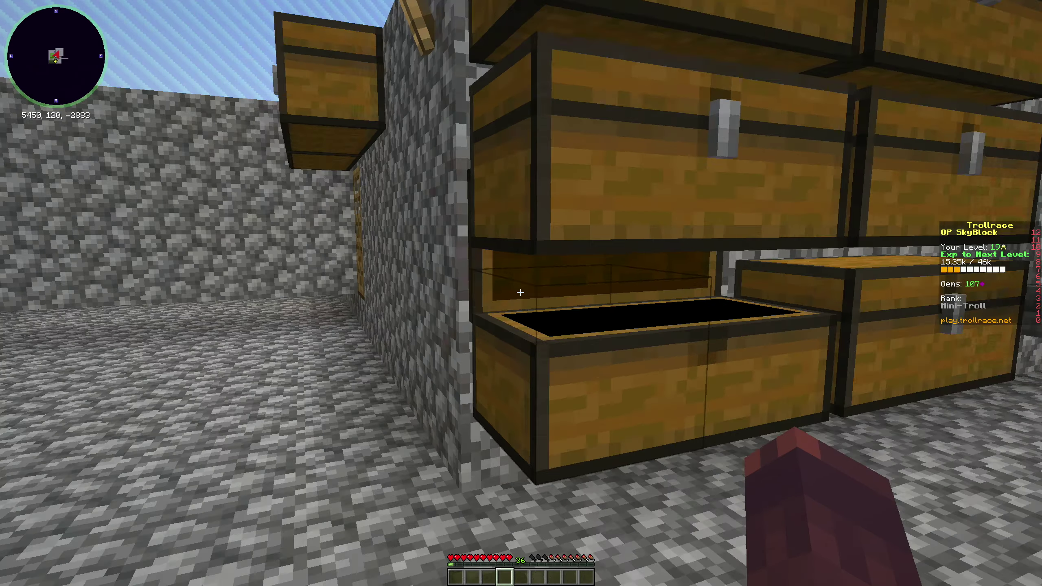
Harvest the potato and carrot crops, then head back across the farmland
key("w")
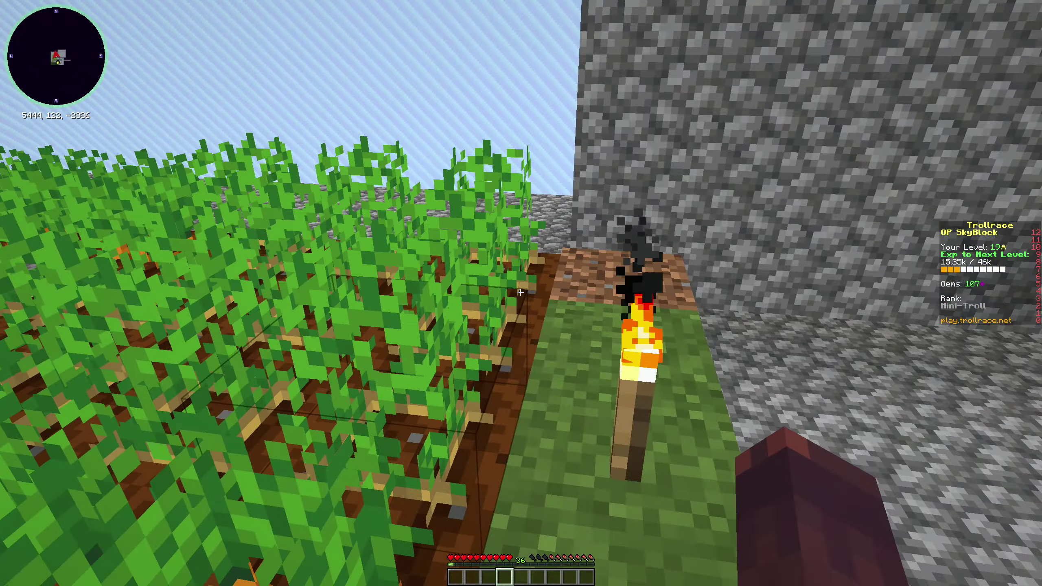
left_click_drag(521, 294, 522, 294)
key("w")
scroll(522, 293, "down", 1)
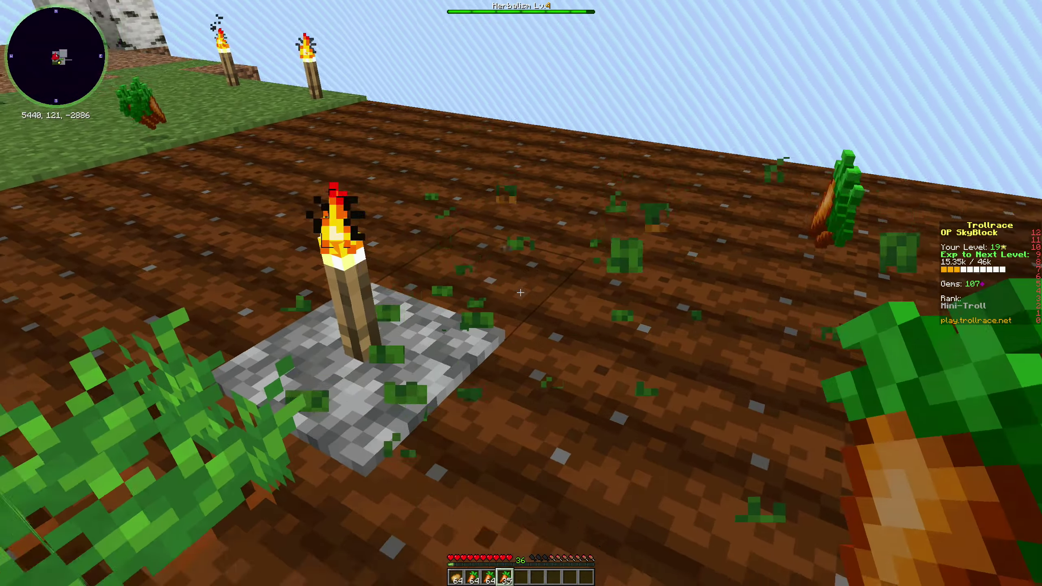
left_click(522, 294)
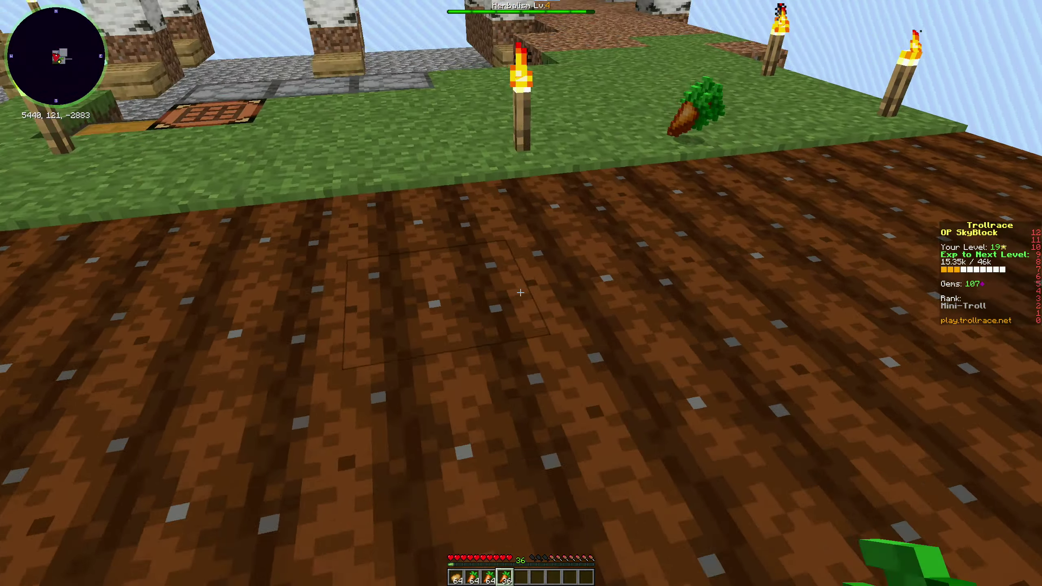
scroll(521, 294, "down", 1)
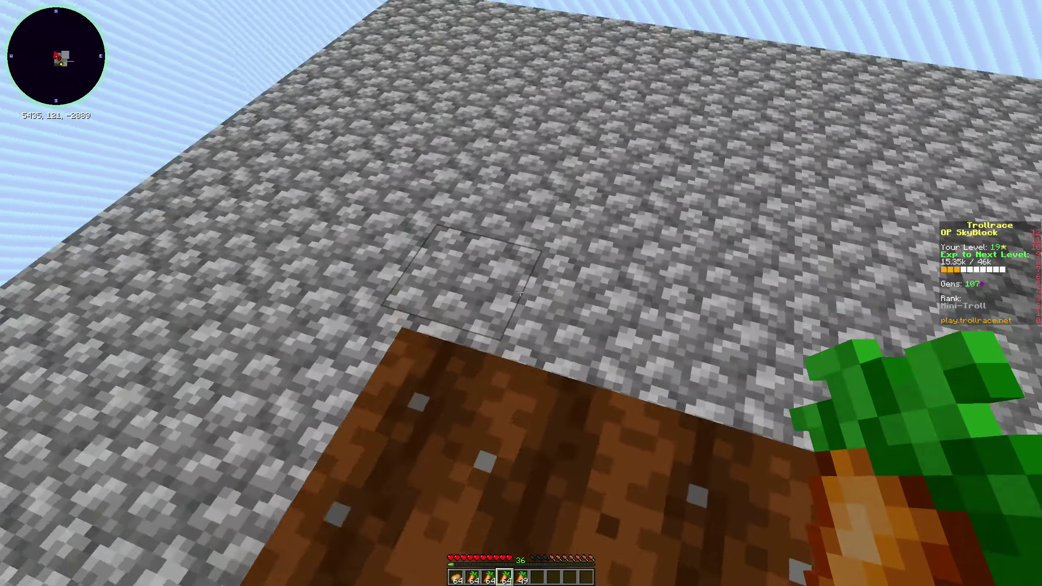
key("w")
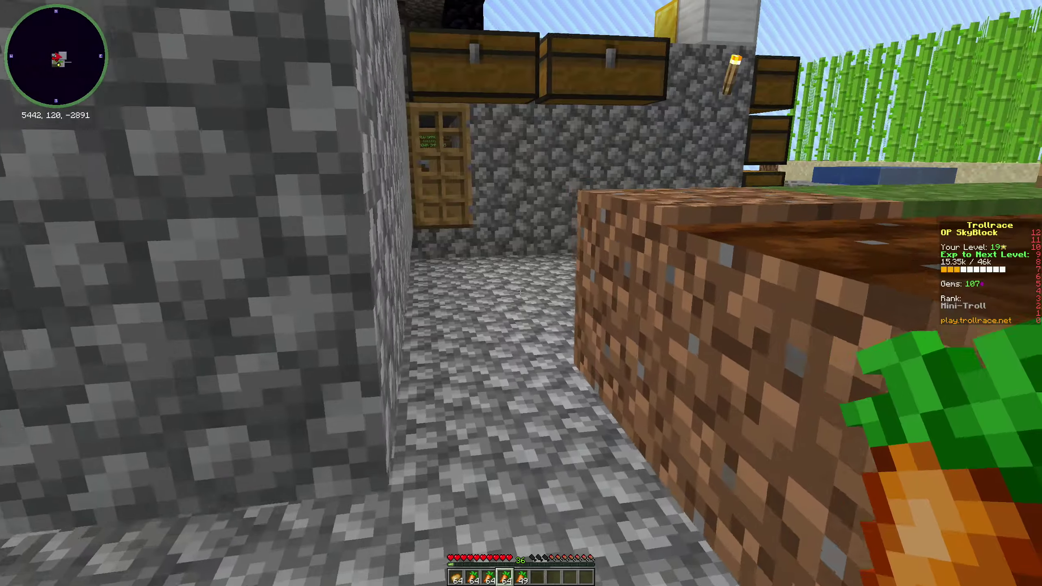
key("w")
key("w")
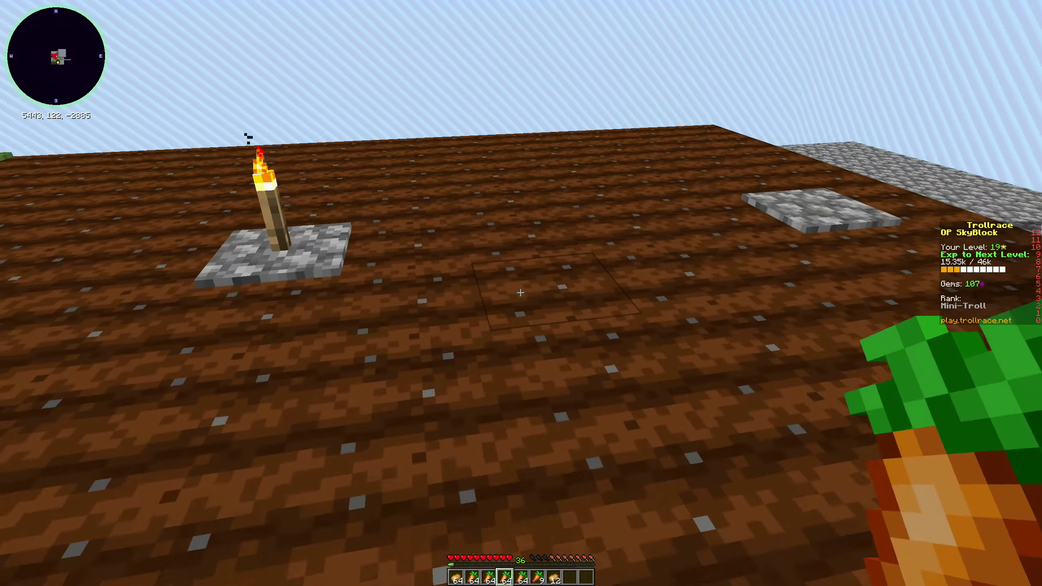
Harvest the sugar cane and bring the haul to the crop chest
key("w")
key("w")
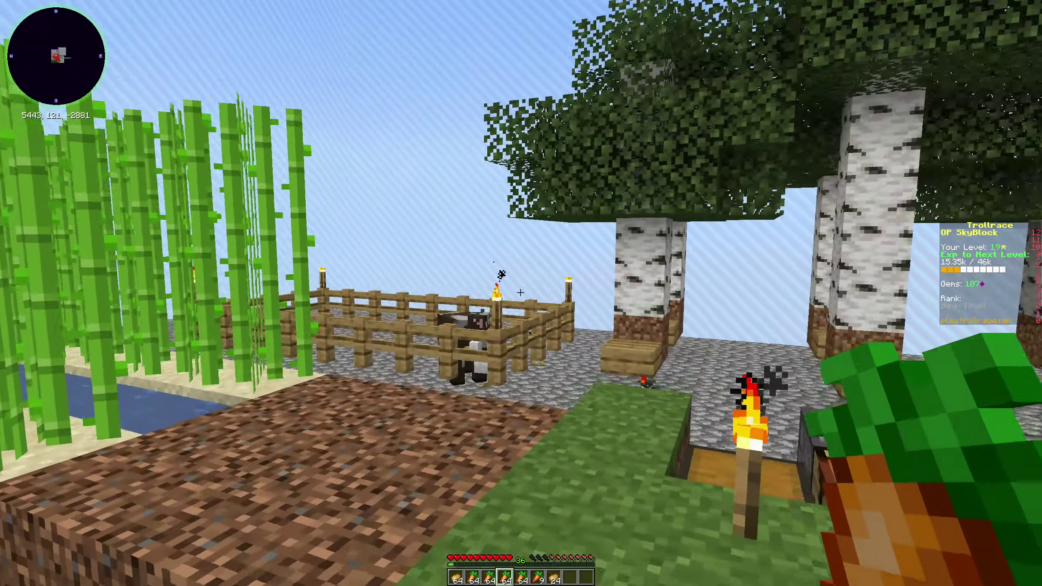
key("w")
left_click(521, 293)
key("w")
left_click(522, 293)
key("w")
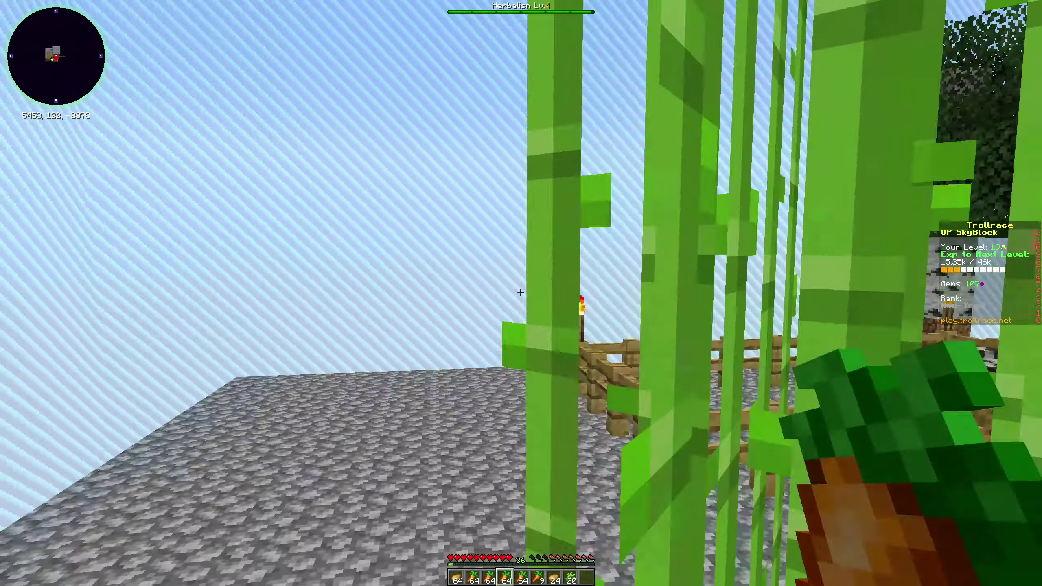
right_click(521, 293)
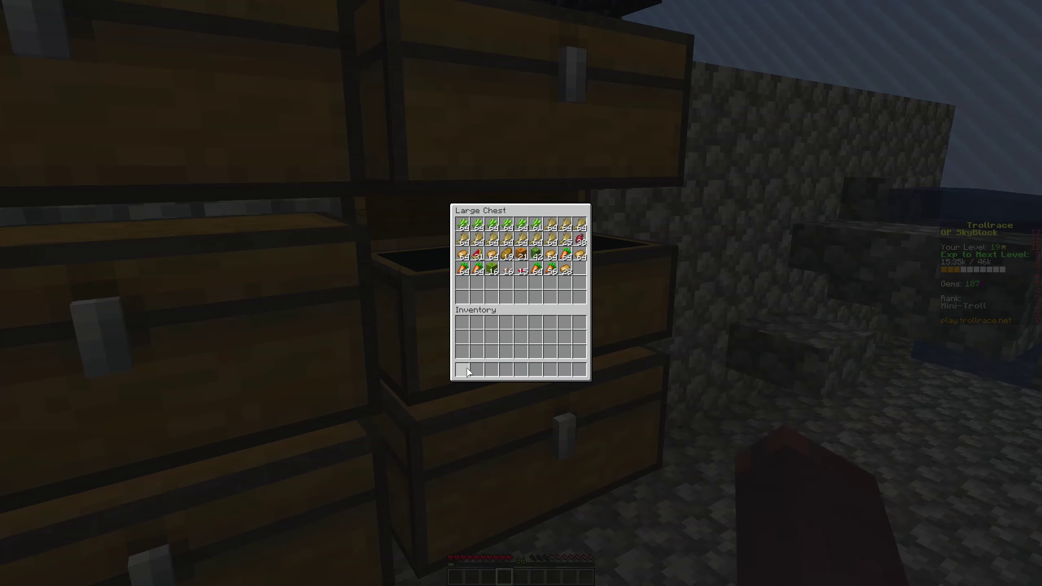
Close the crop chest after storing the potatoes
key("Escape")
type("/challenges")
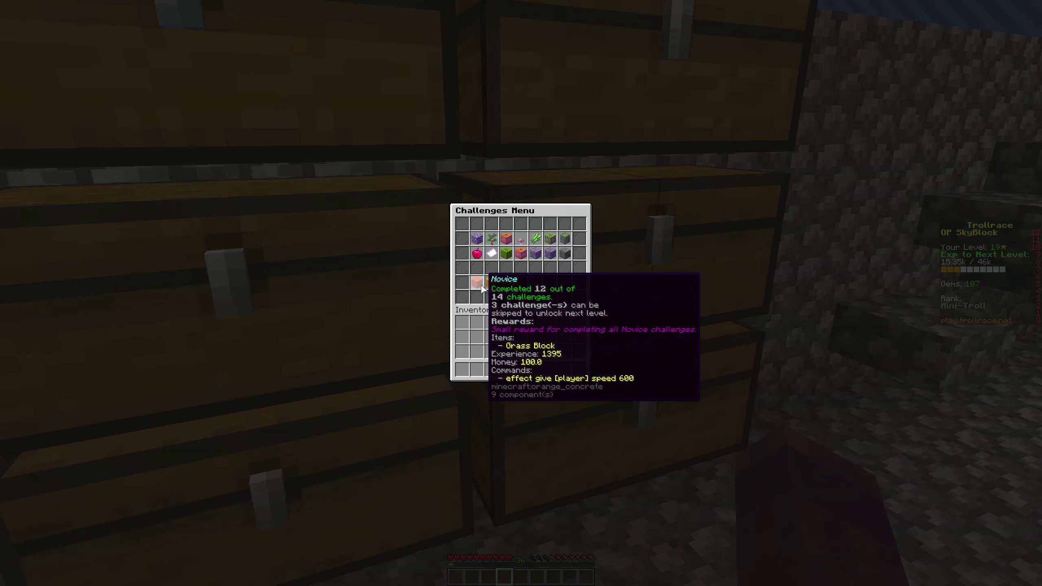
left_click(490, 253)
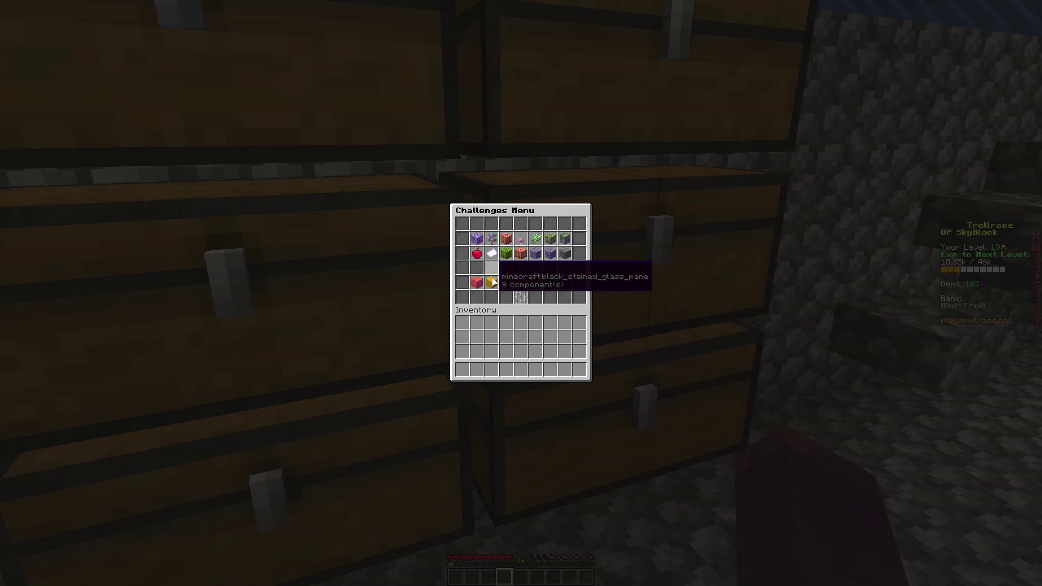
left_click(519, 298)
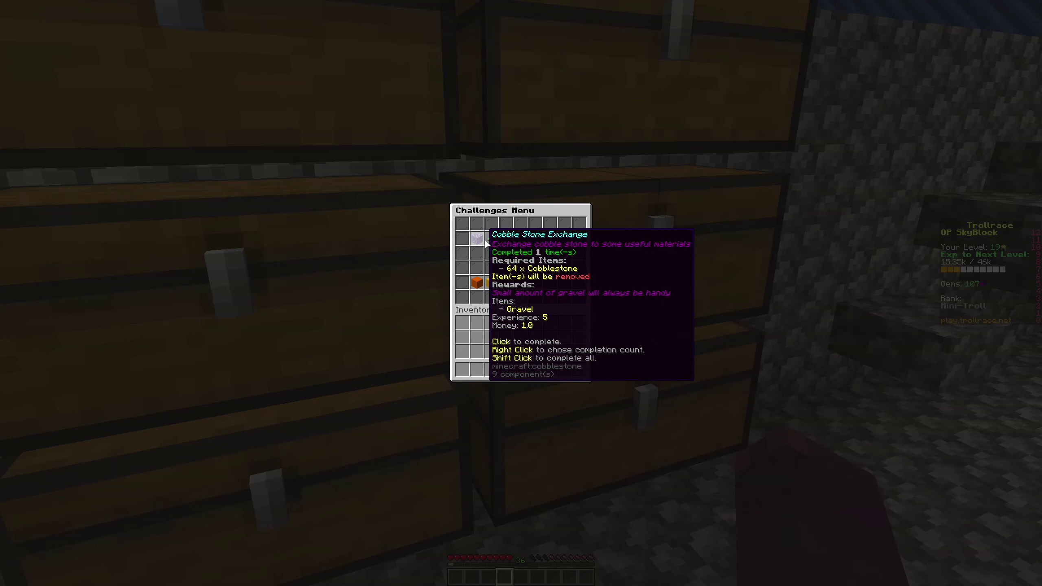
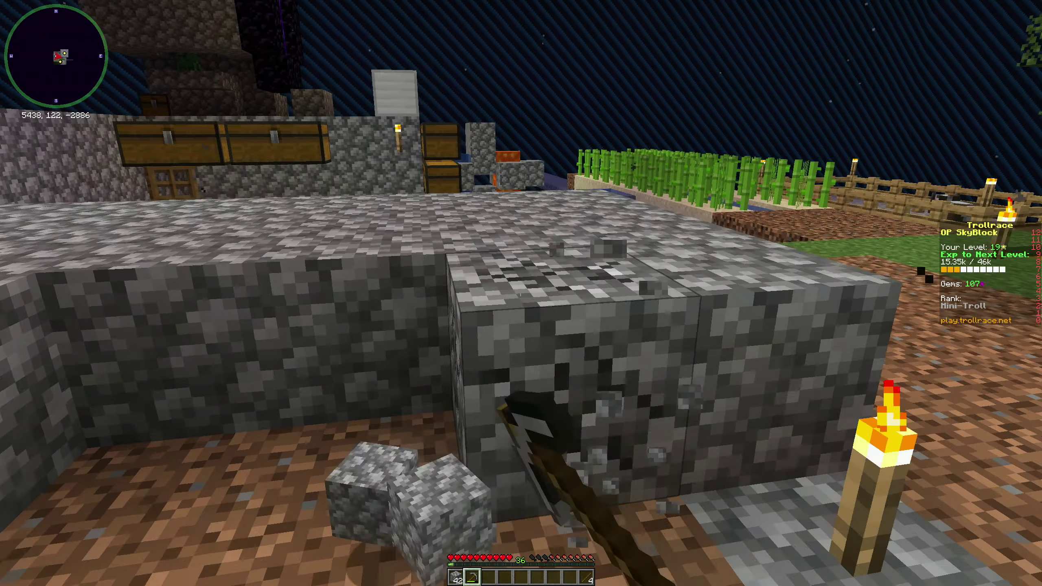
Mine the cobblestone walls beside the dirt patch with the pickaxe
left_click_drag(522, 293, 519, 291)
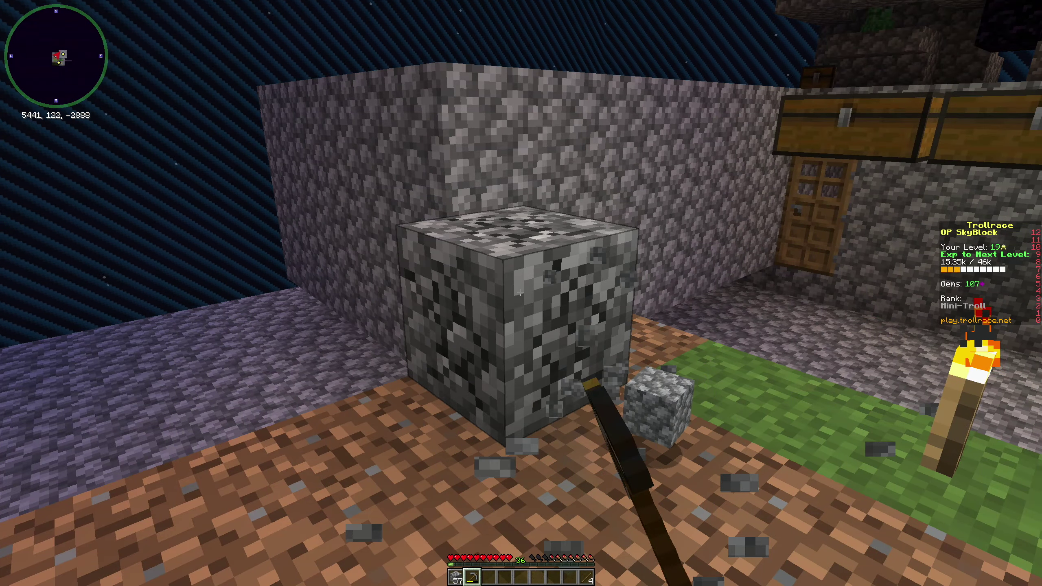
left_click(521, 293)
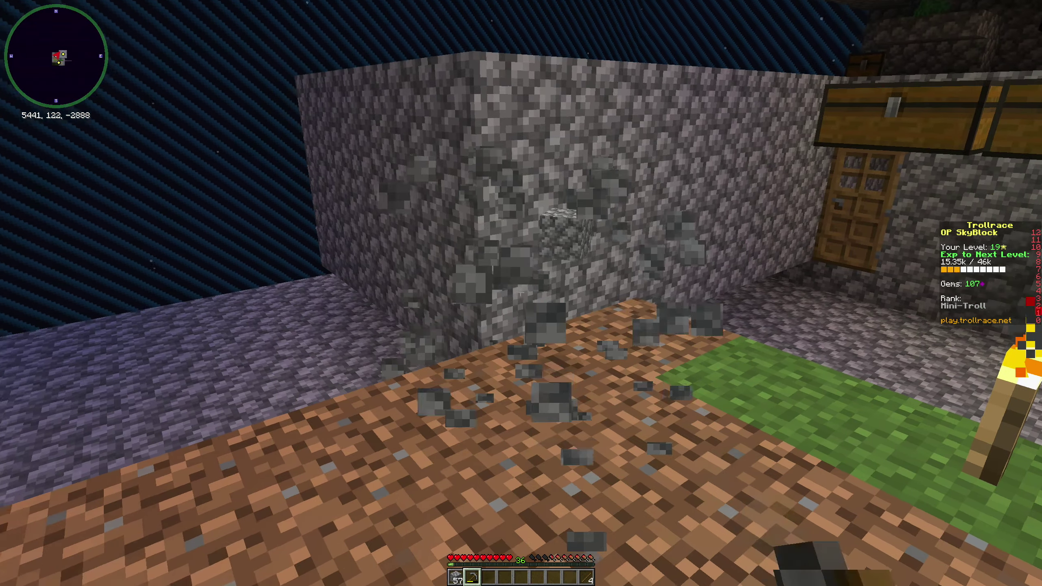
key("w")
Walk into the dark cobblestone room holding hotbar slot 4
key("w")
key("w")
key("4")
key("w")
key("space")
key("w")
key("w")
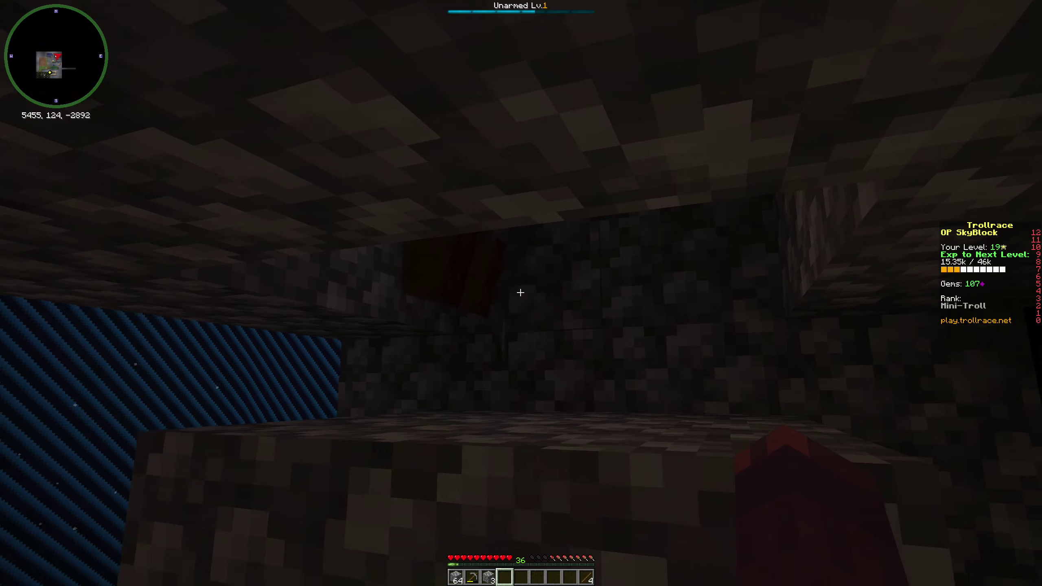
left_click(520, 293)
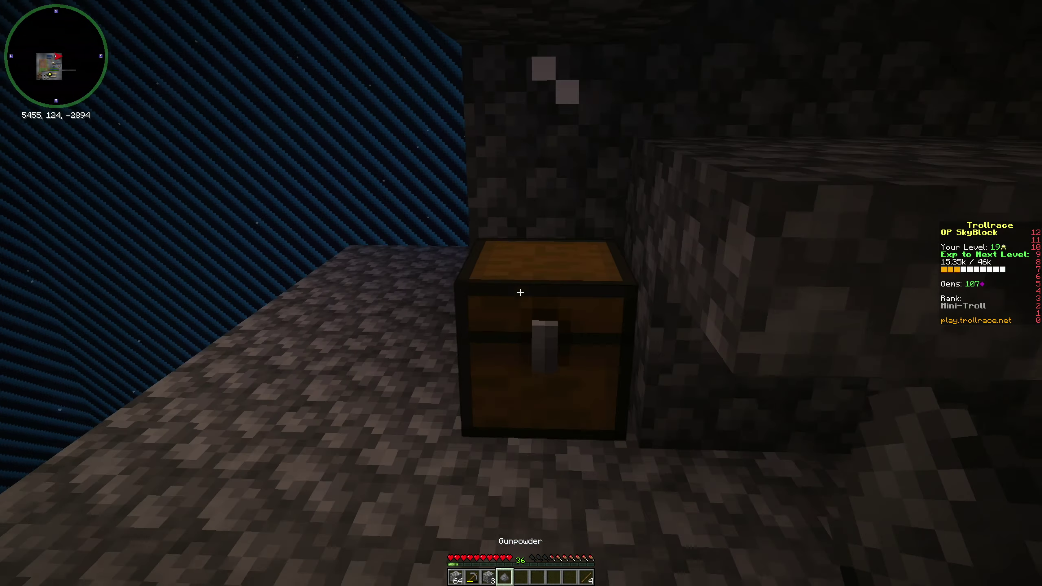
right_click(520, 293)
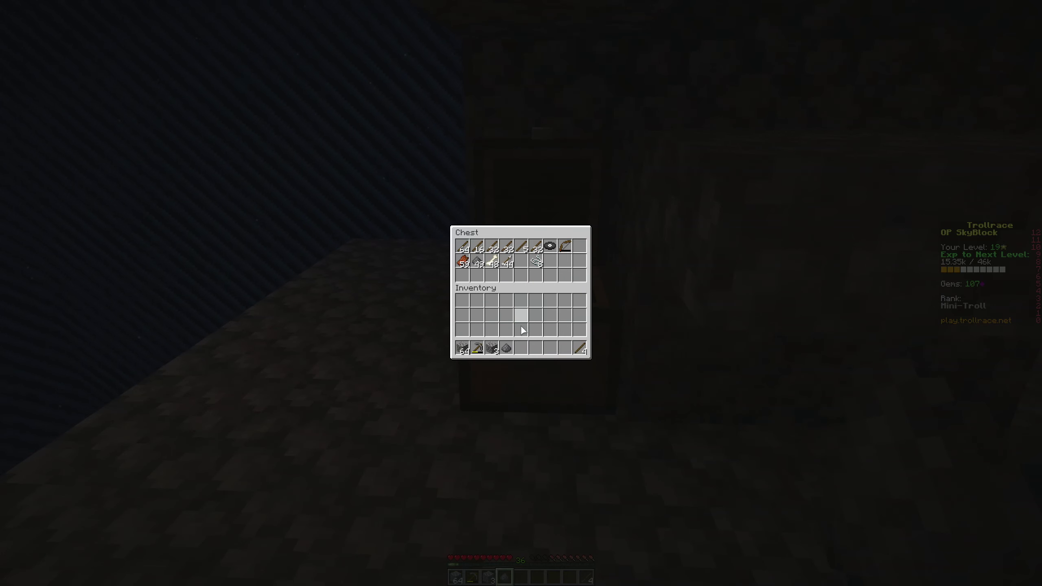
left_click(506, 348, "shift")
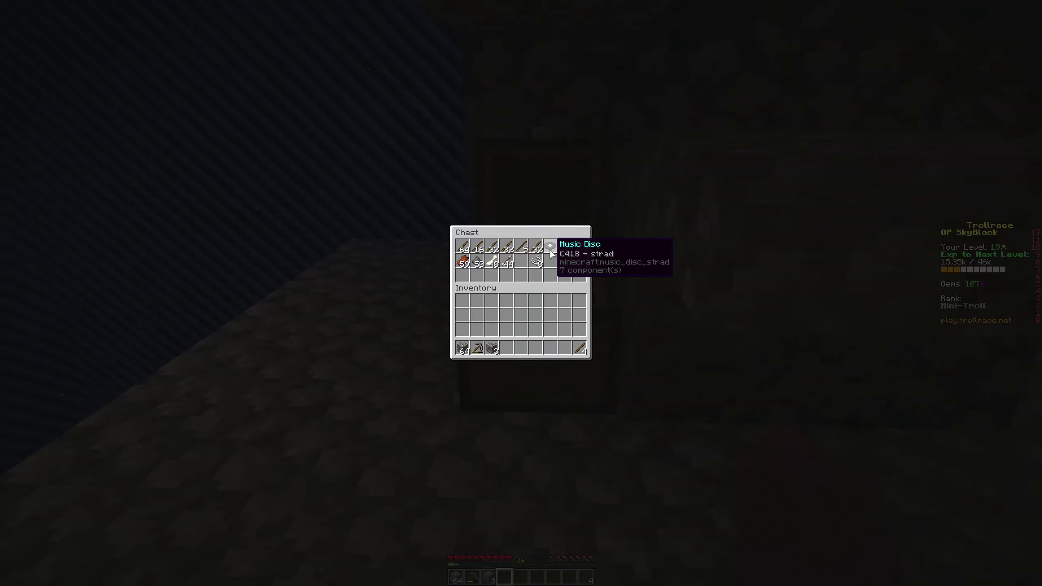
key("Escape")
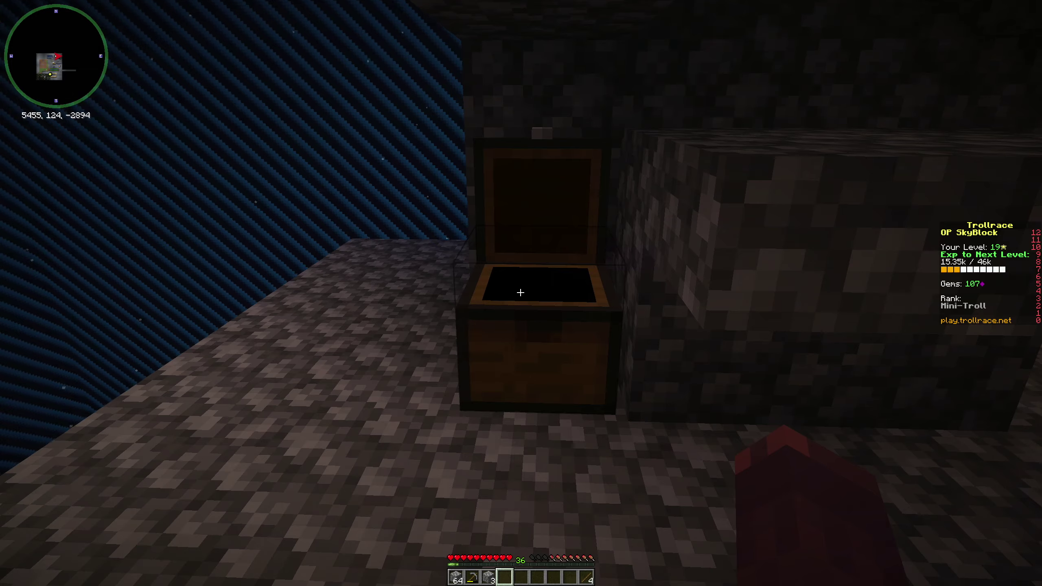
key("slash")
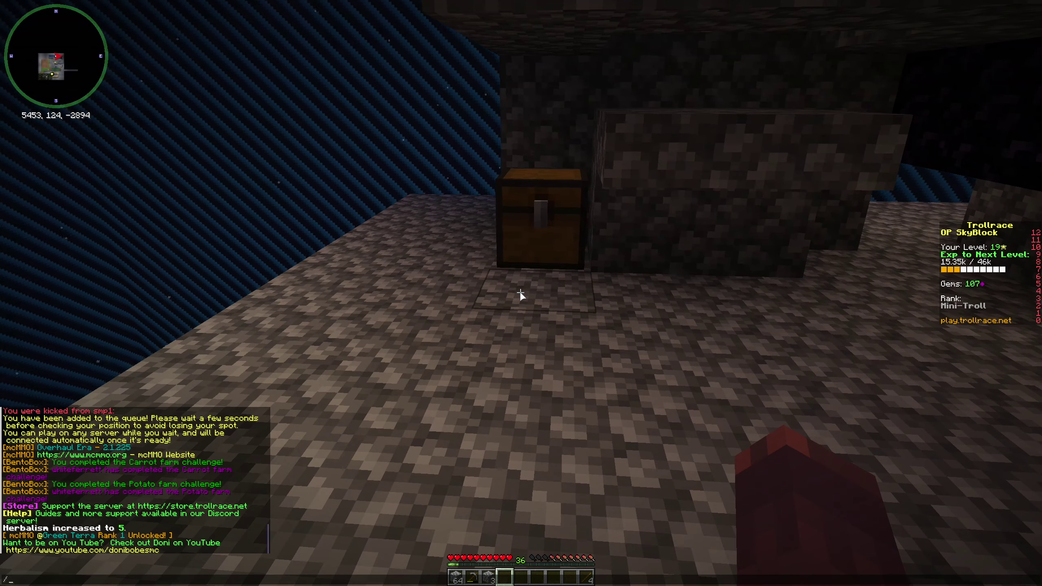
type("ah")
Run /ah to bring up the Auction House music disc listings
key("Return")
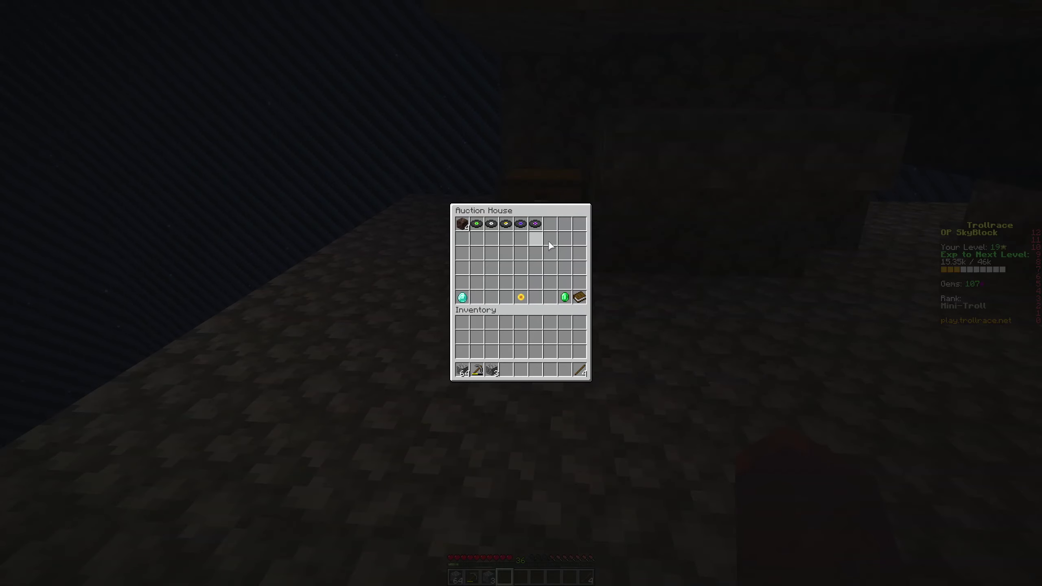
key("Escape")
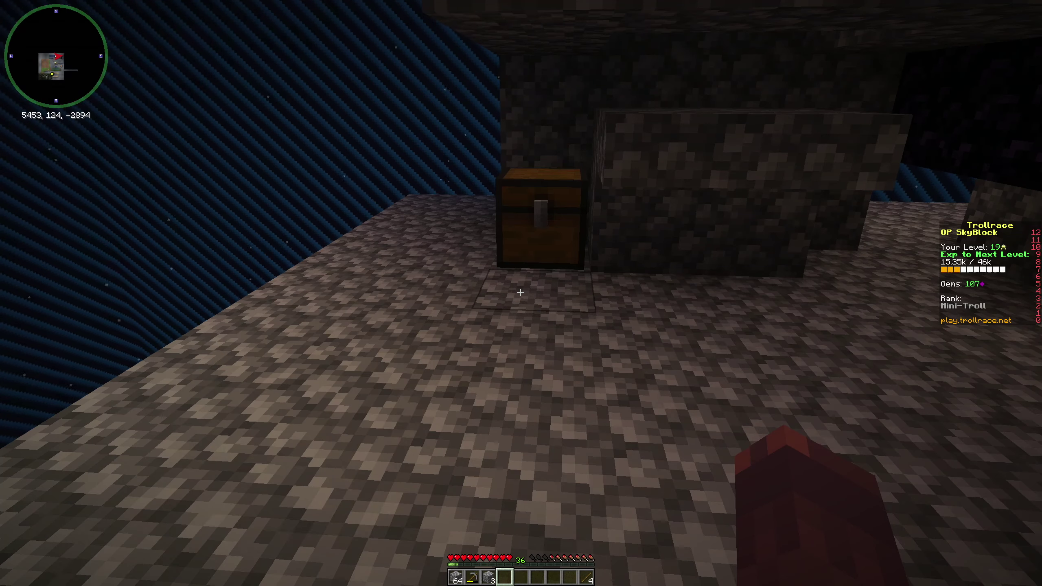
Walk toward the sugar cane and detach the camera with F4 to view inside the building
key("w")
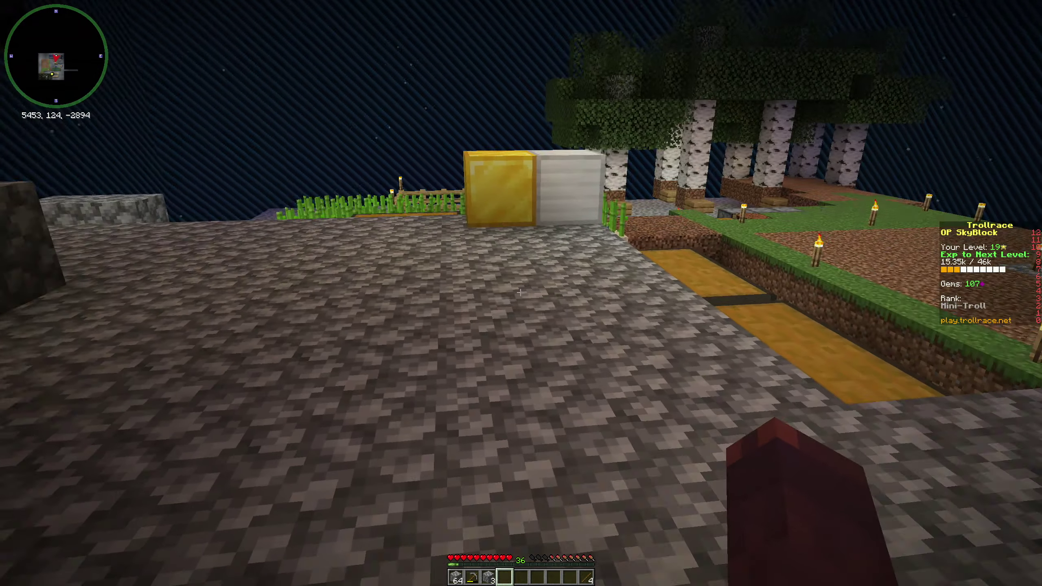
key("w")
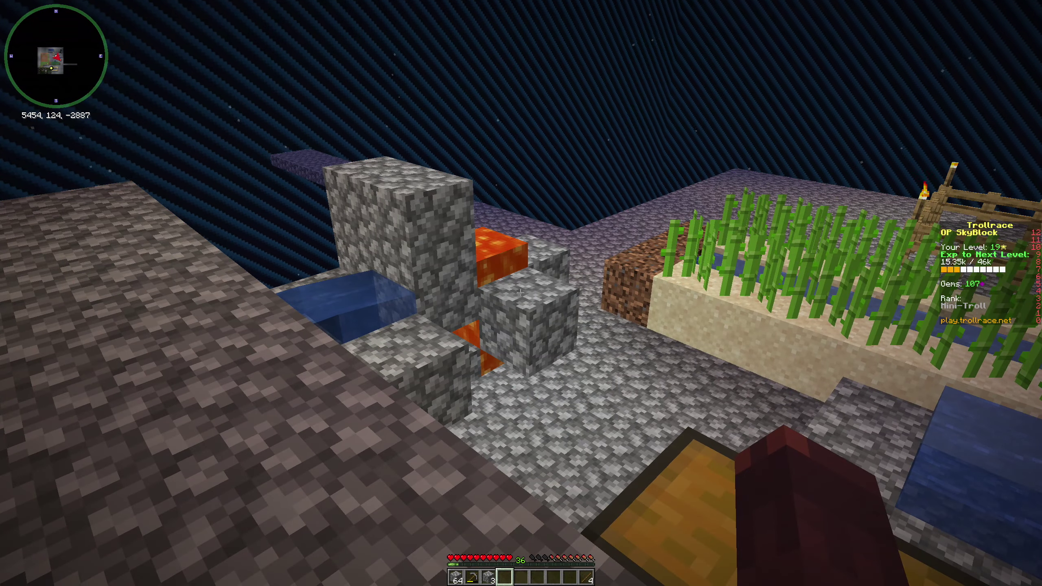
key("w")
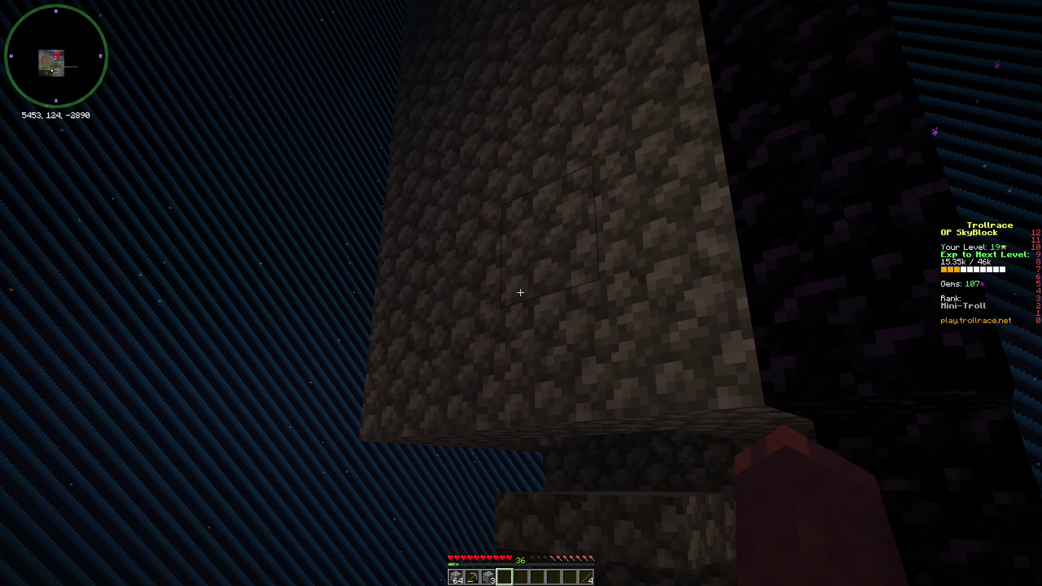
key("F4")
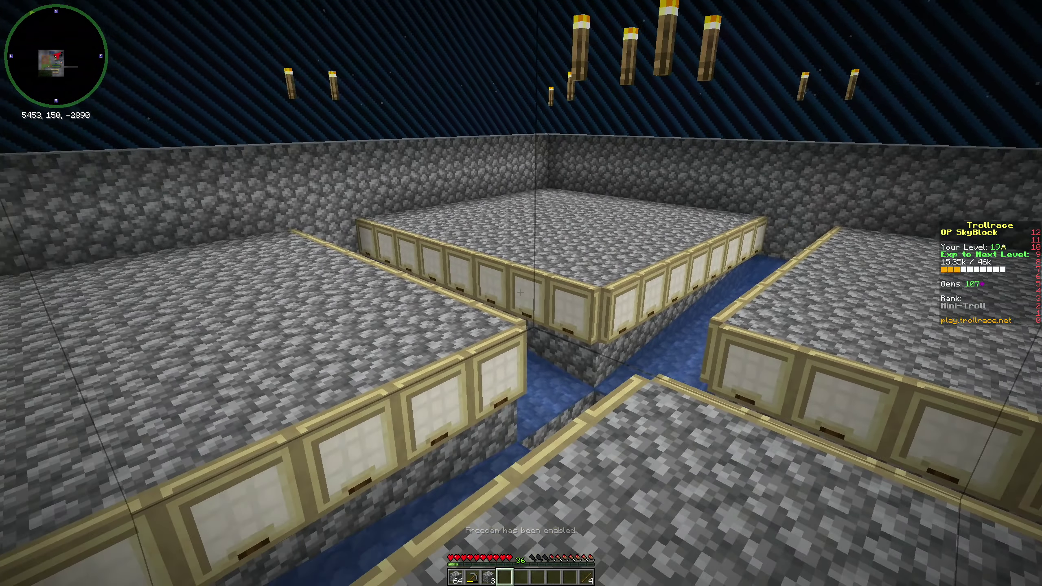
key("F4")
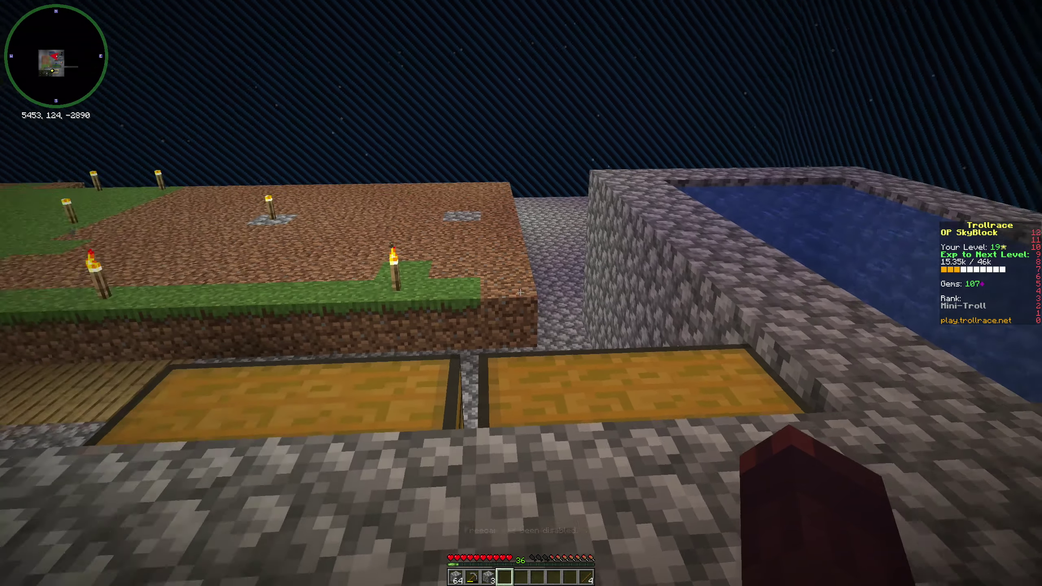
key("e")
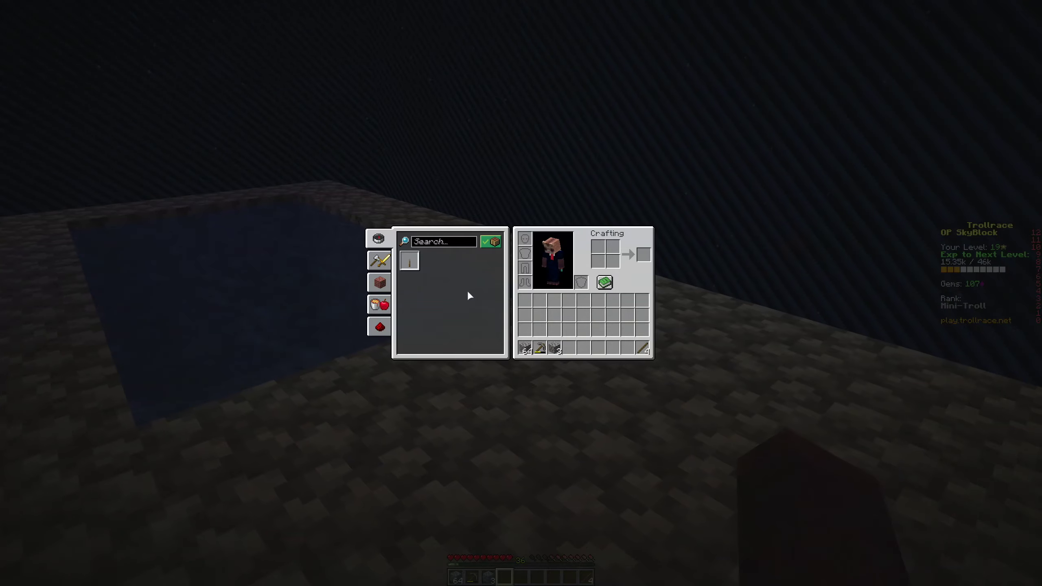
Look through the two large chests in front of the player
key("Escape")
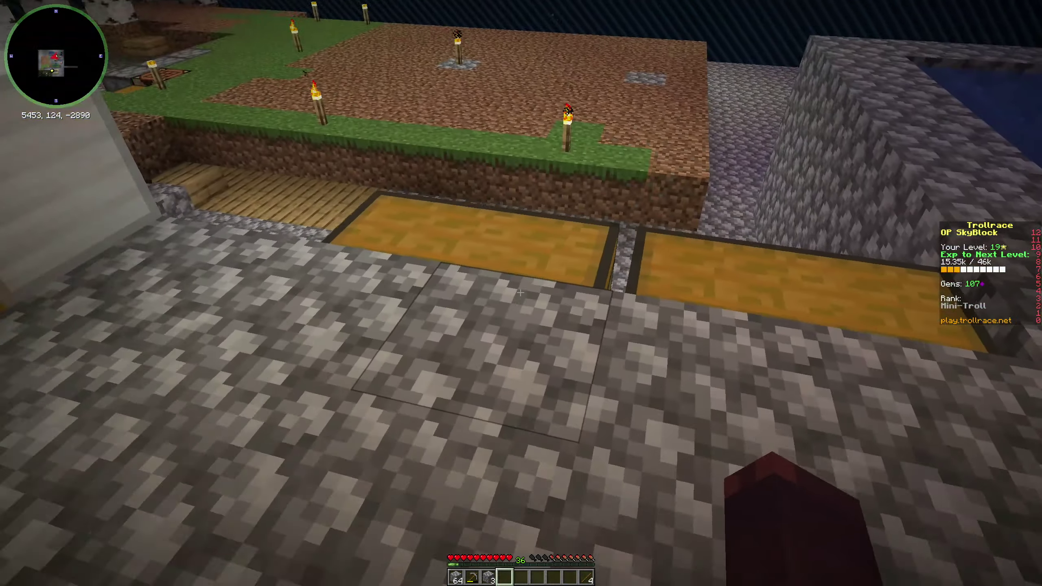
right_click(521, 294)
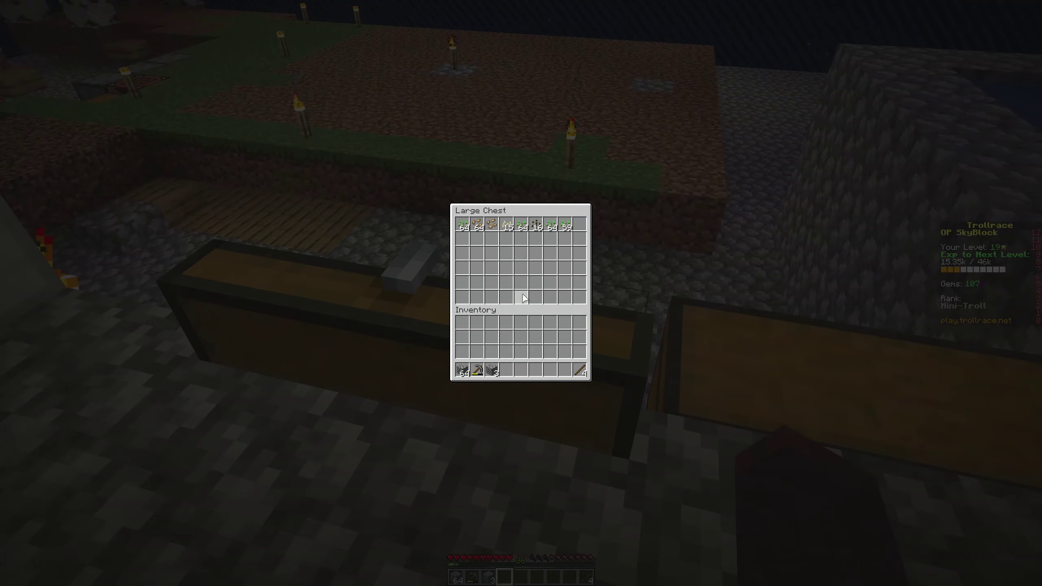
key("Escape")
right_click(521, 293)
key("Escape")
right_click(521, 293)
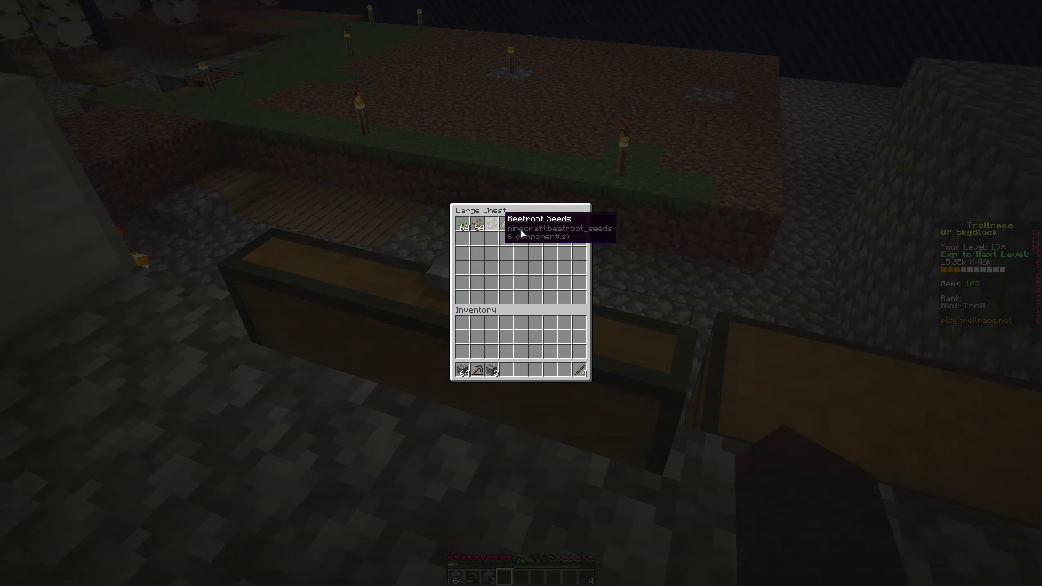
Check the 16-melon Novice challenge, then take the 16 melons from the storage chest
key("Escape")
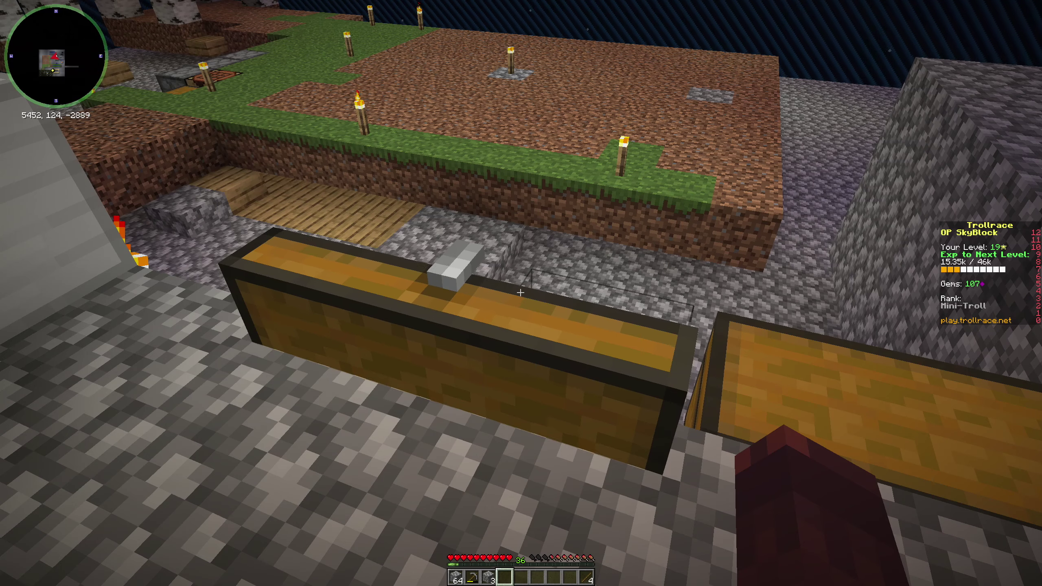
key("slash")
key("Return")
key("Escape")
key("slash")
type("island challenges")
key("Return")
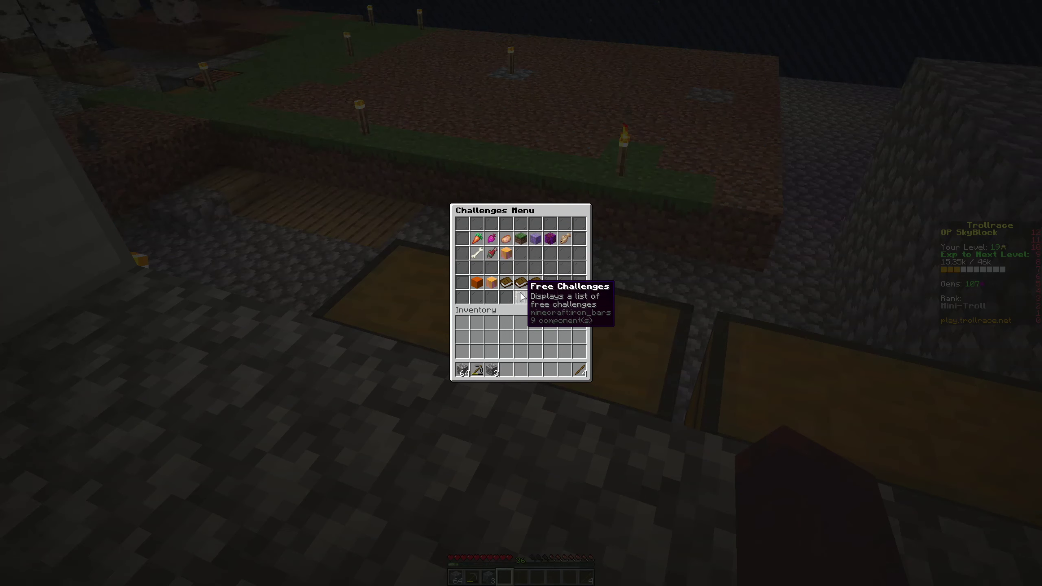
left_click(521, 295)
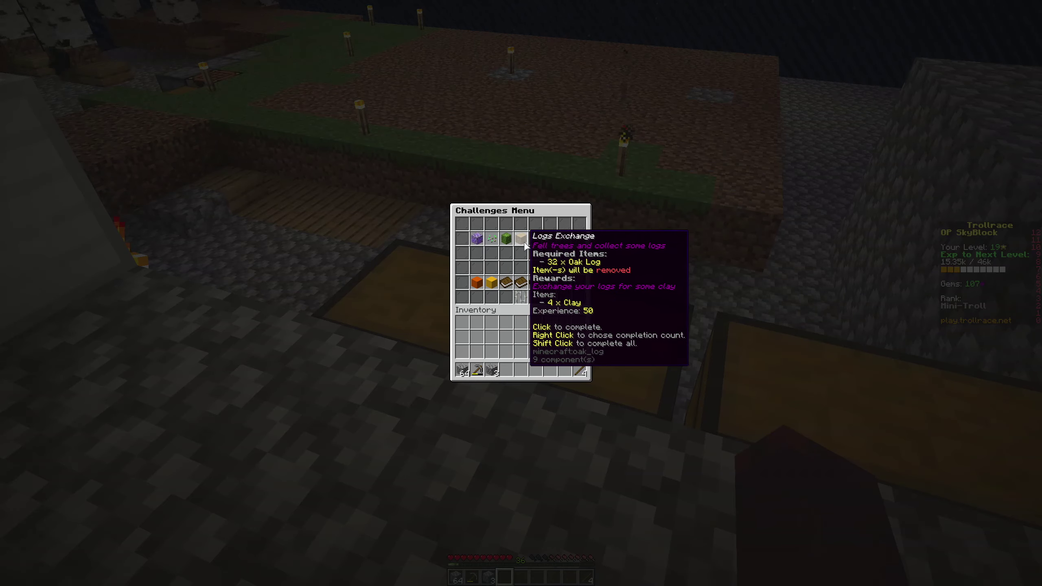
left_click(521, 281)
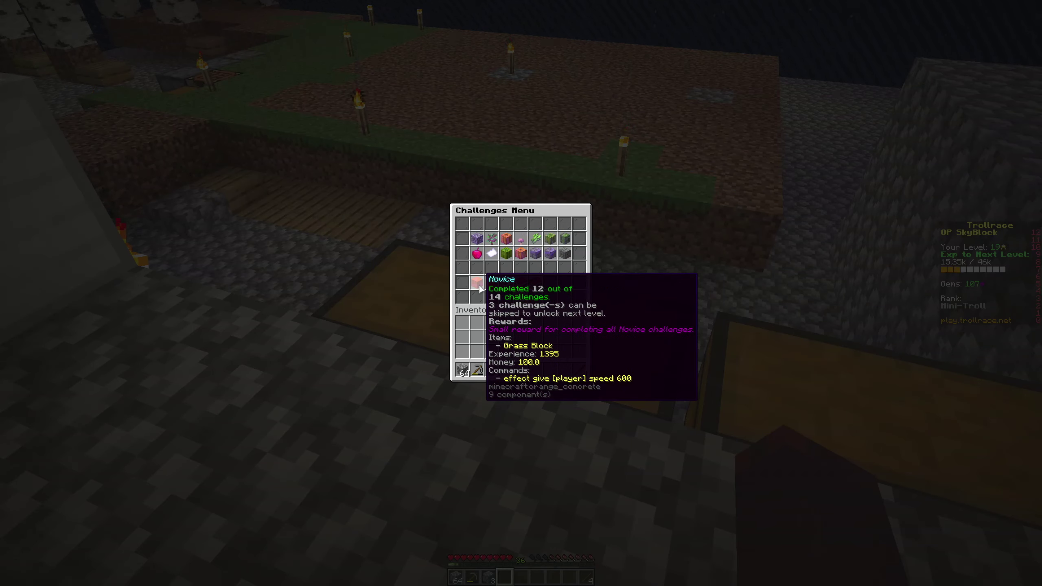
left_click(479, 284)
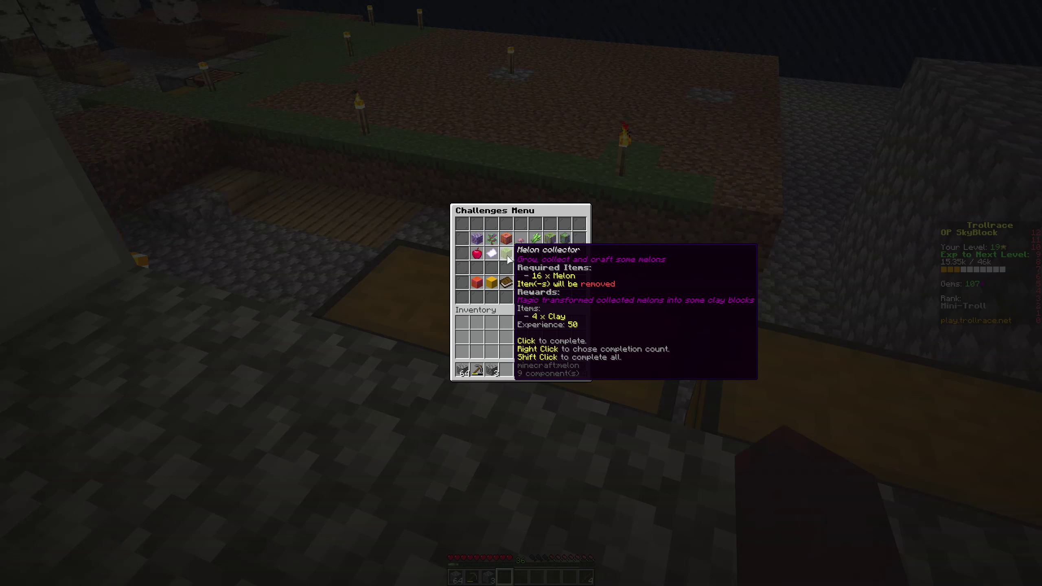
key("Escape")
right_click(521, 294)
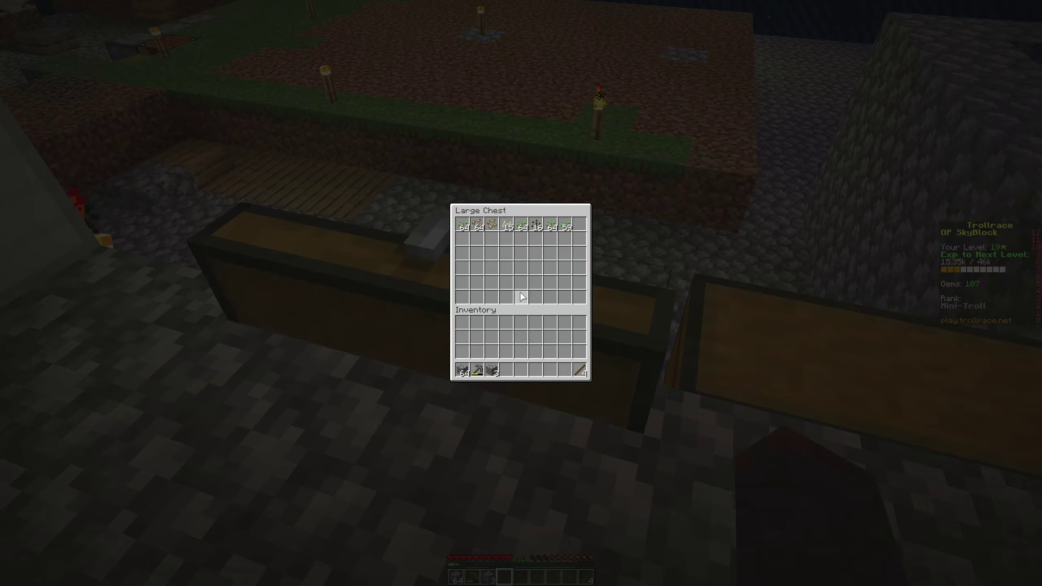
key("Escape")
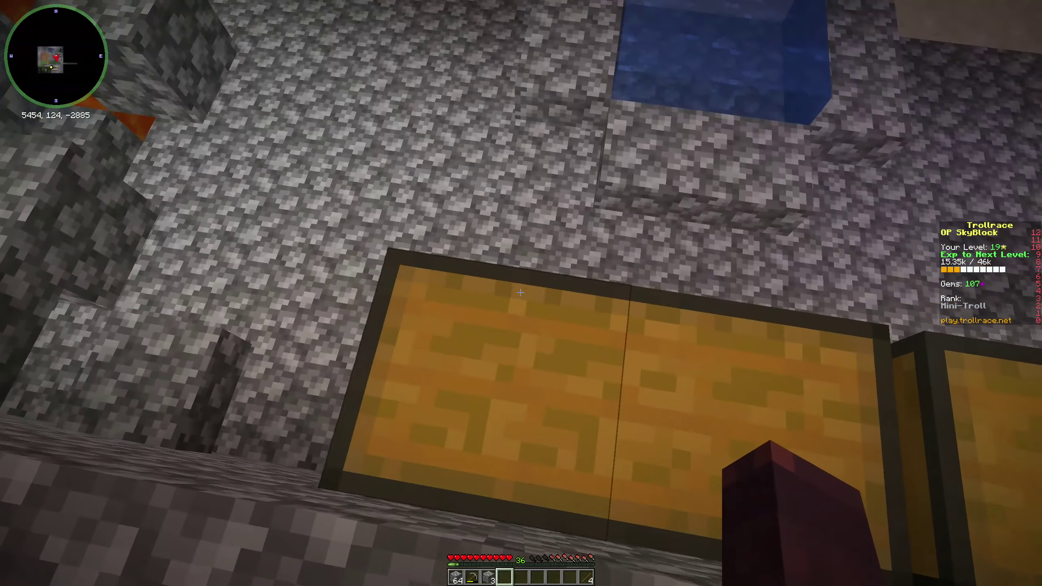
right_click(522, 293)
key("Escape")
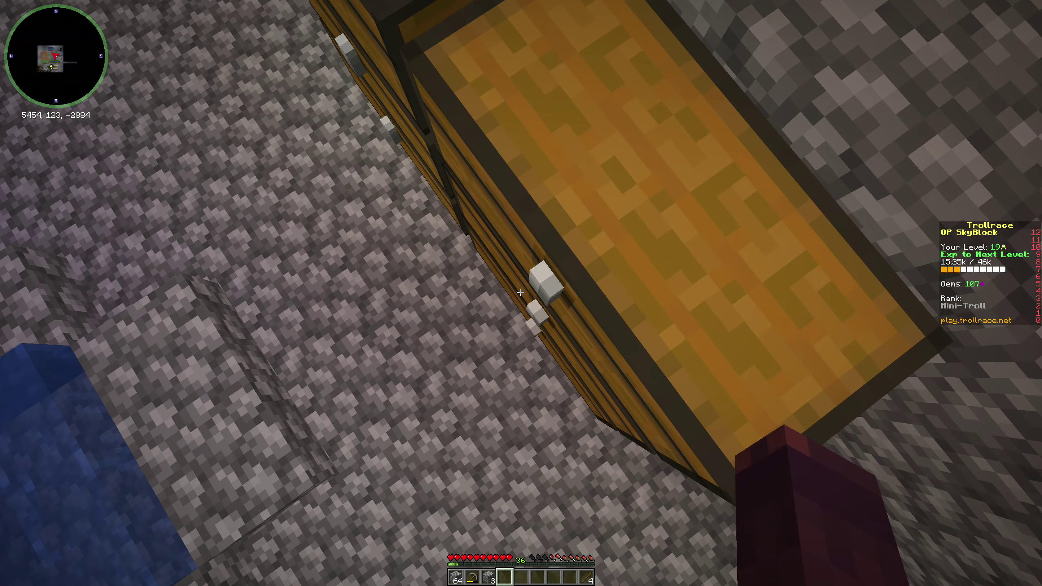
right_click(520, 294)
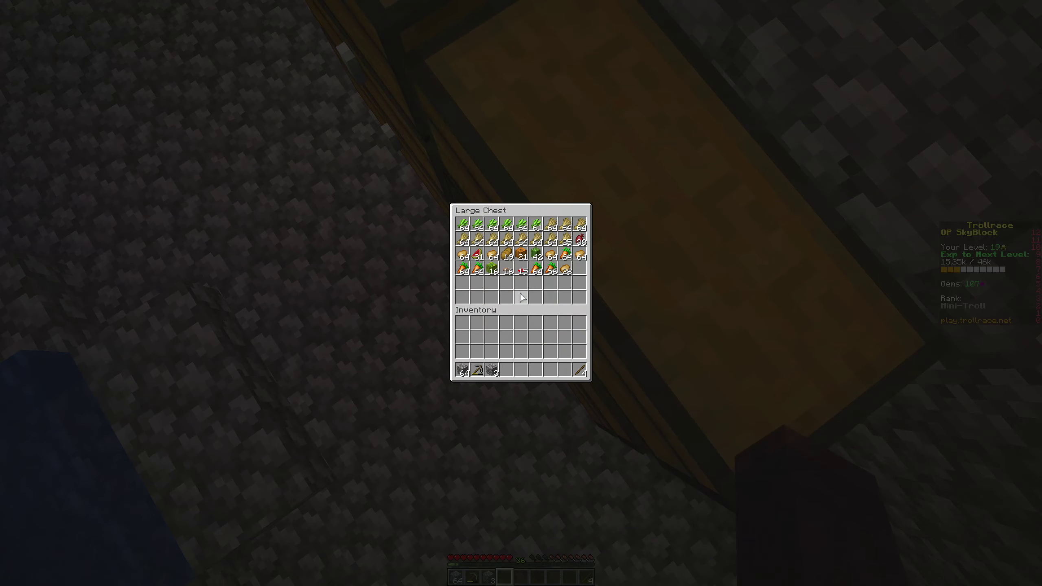
left_click(494, 273)
left_click(509, 370)
key("Escape")
type("/challenges")
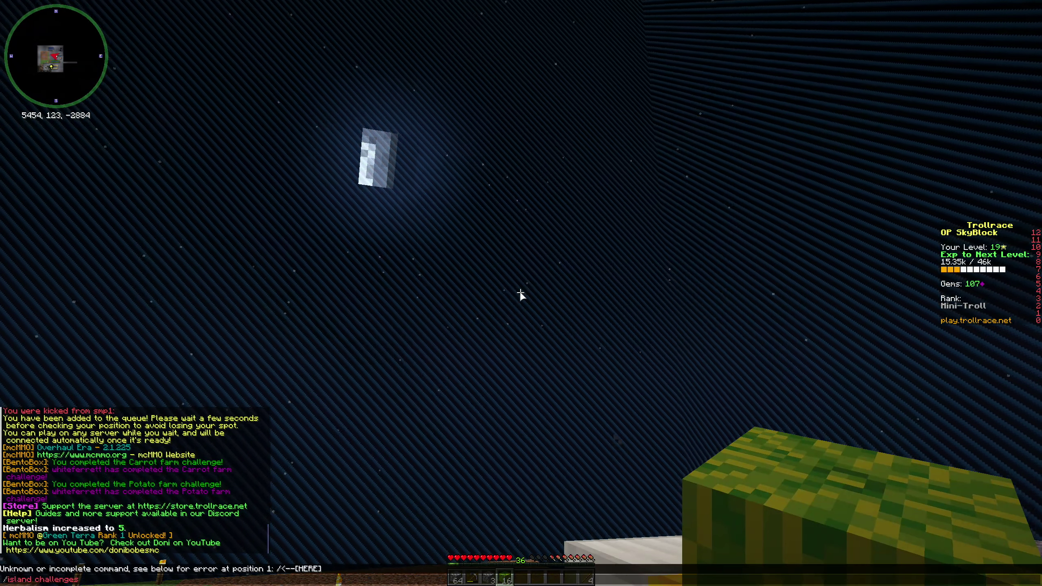
key("Return")
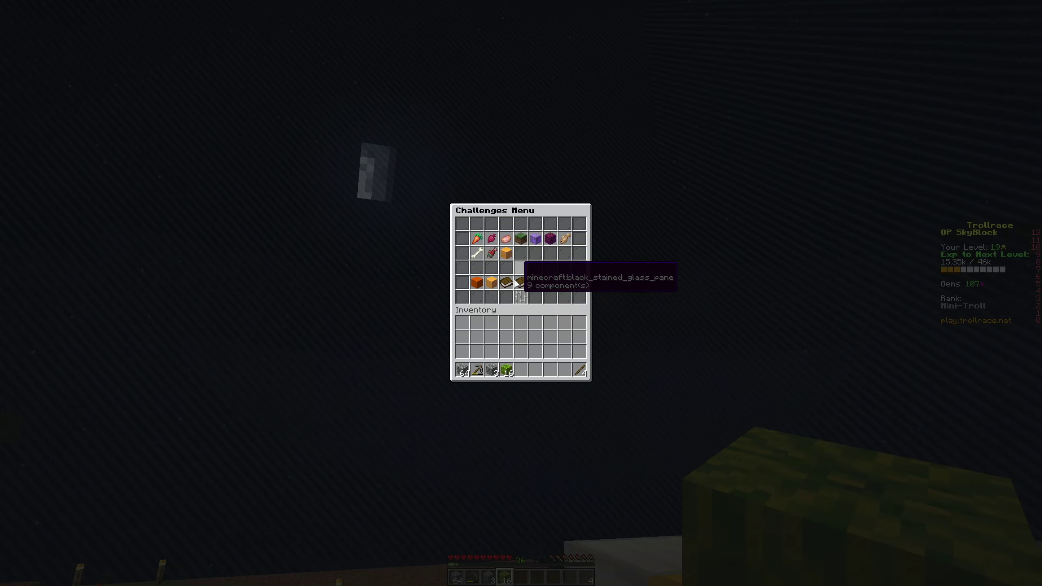
Hand in the melons for the Novice Melon collector challenge
left_click(486, 282)
left_click(506, 255)
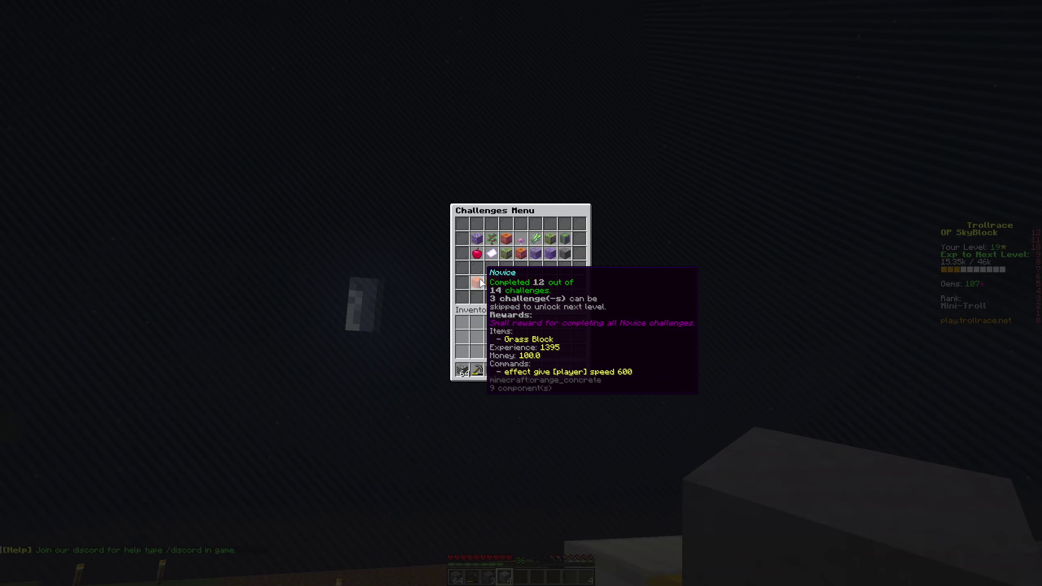
key("Escape")
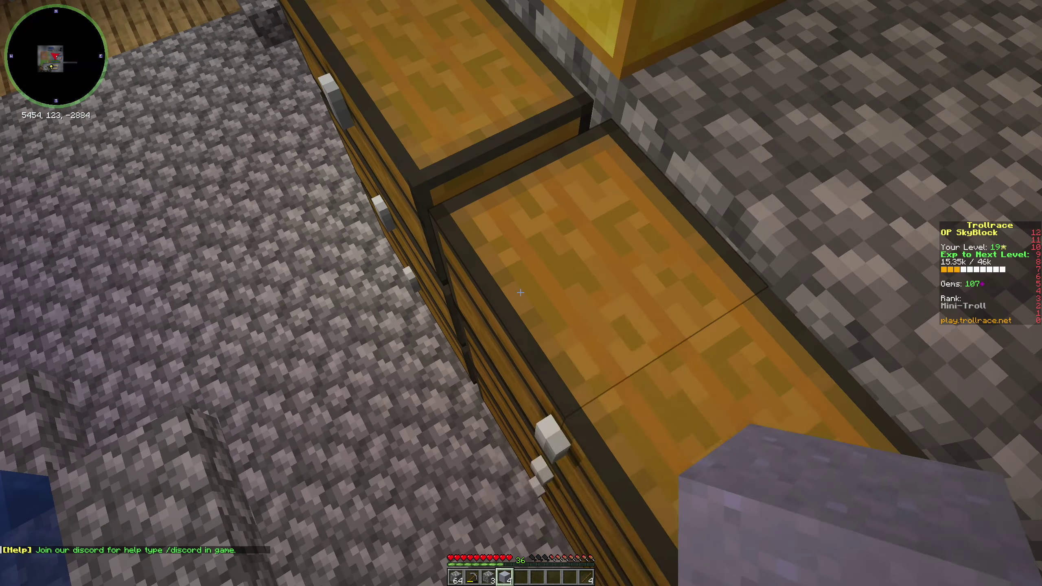
right_click(521, 293)
left_click(508, 372, "shift")
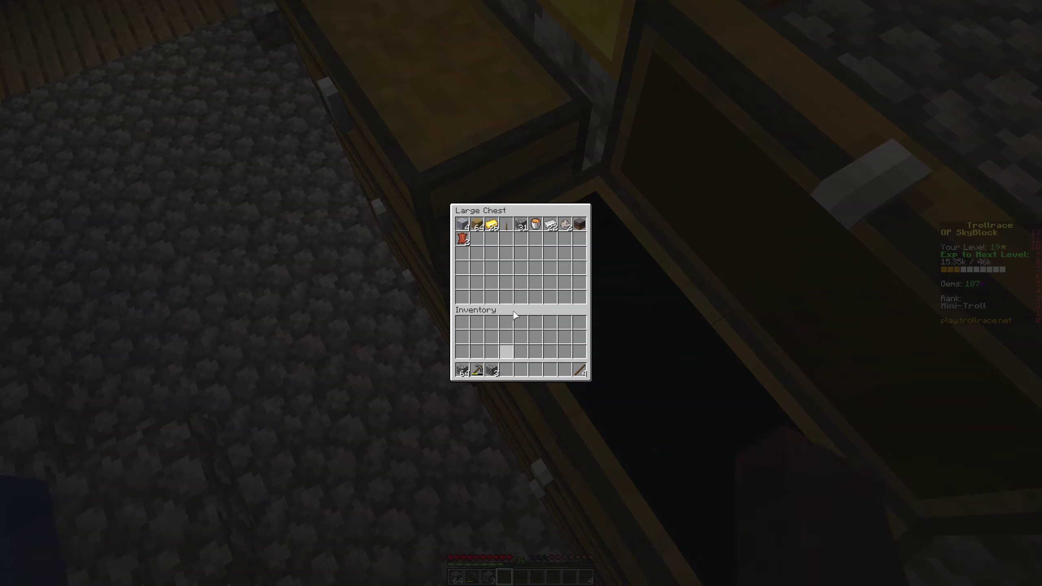
left_click(522, 227, "shift")
key("Escape")
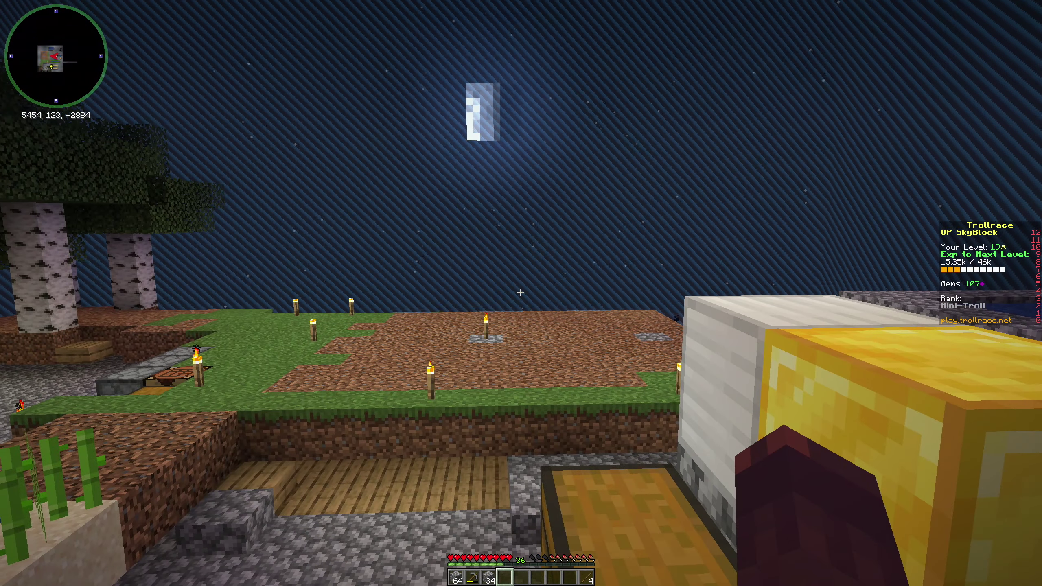
Start a chat command for the island challenges list
key("slash")
type("island challenges")
Run /island challenges, browse the Competent level, then close the list
key("Return")
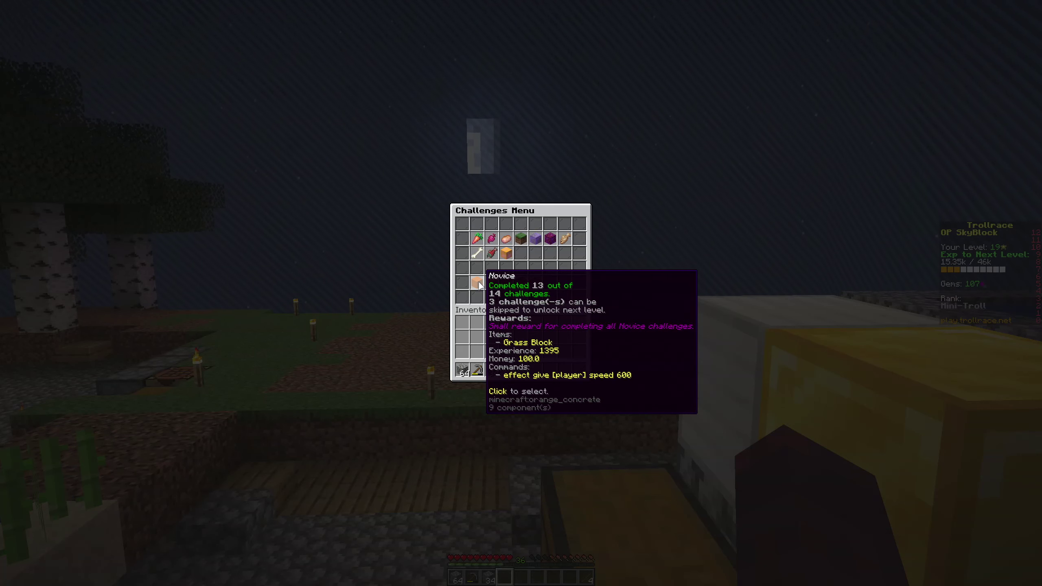
left_click(481, 281)
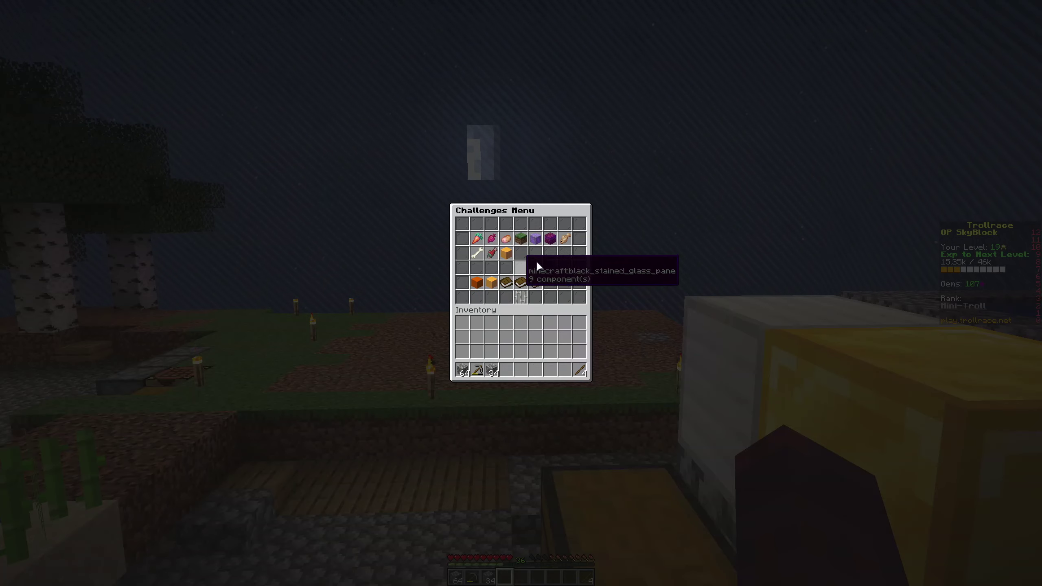
left_click(480, 283)
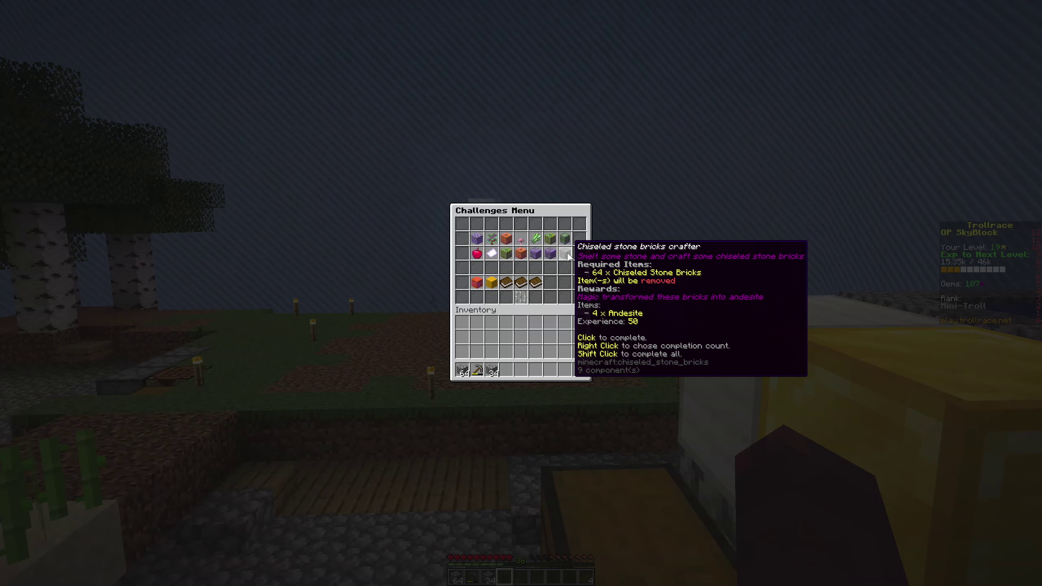
left_click(498, 283)
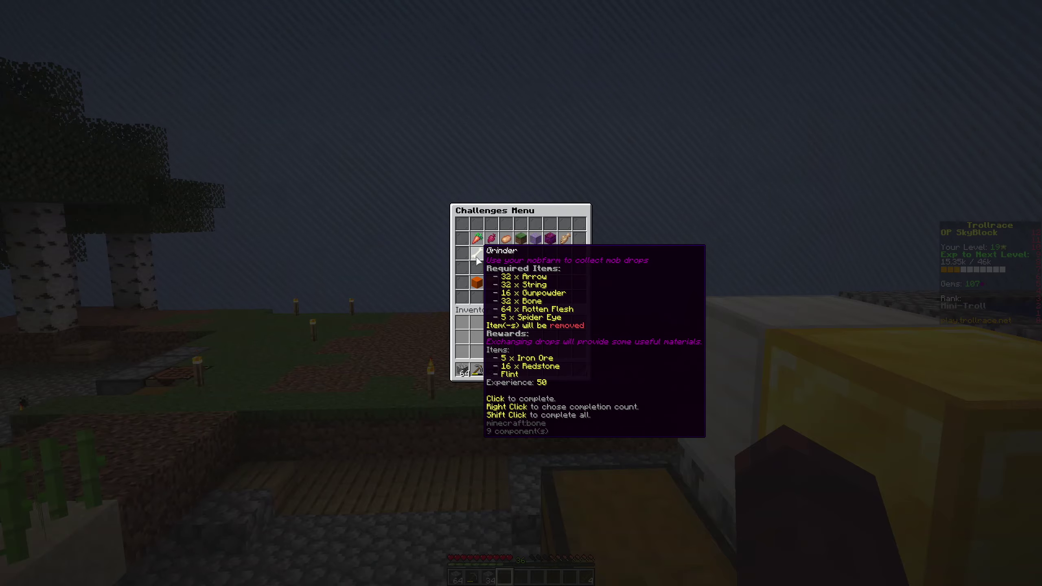
key("Escape")
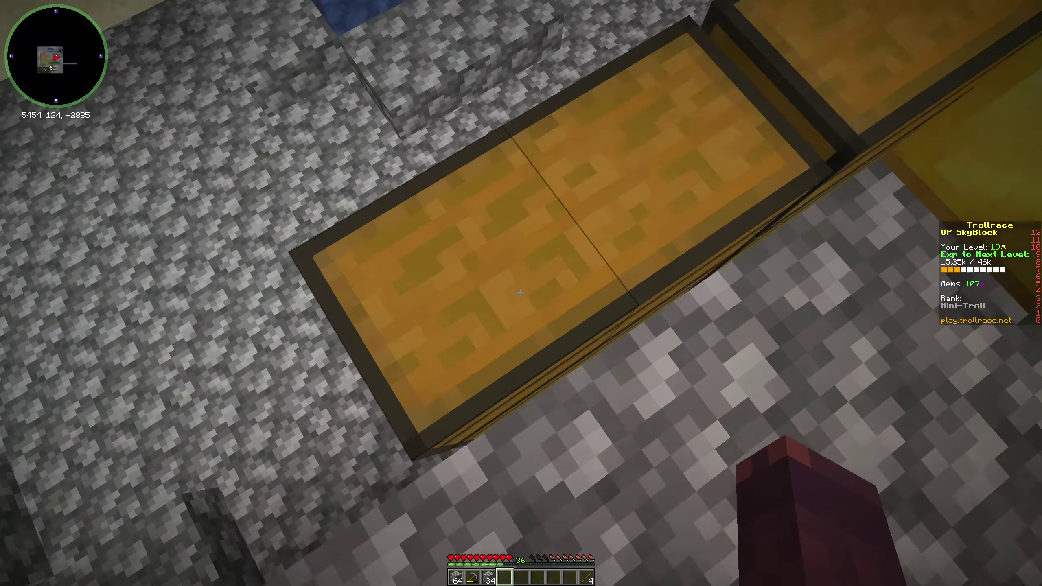
Take the fishing rod from the fishing-gear chest
right_click(521, 293)
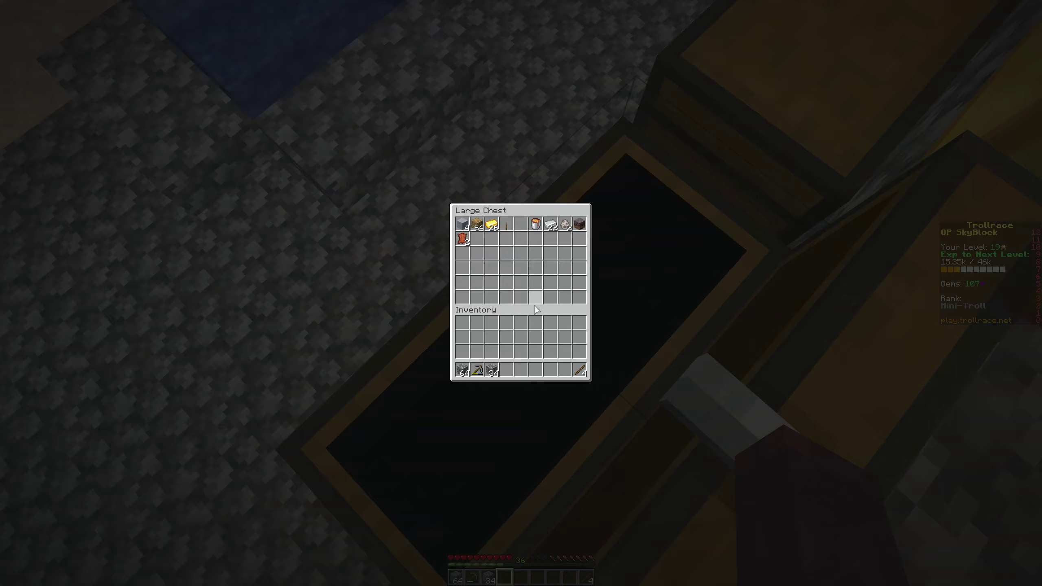
key("Escape")
right_click(521, 293)
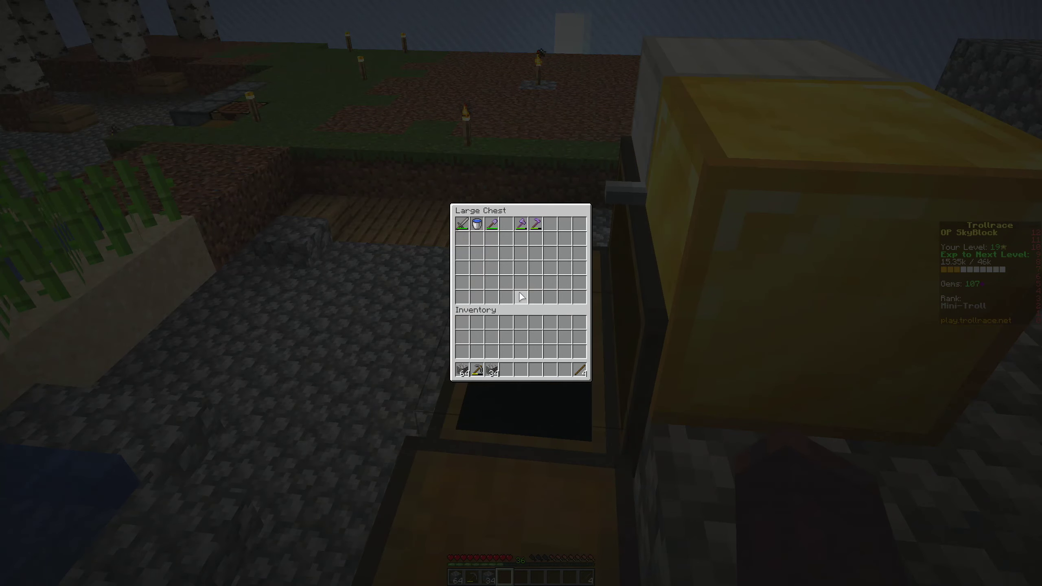
key("Escape")
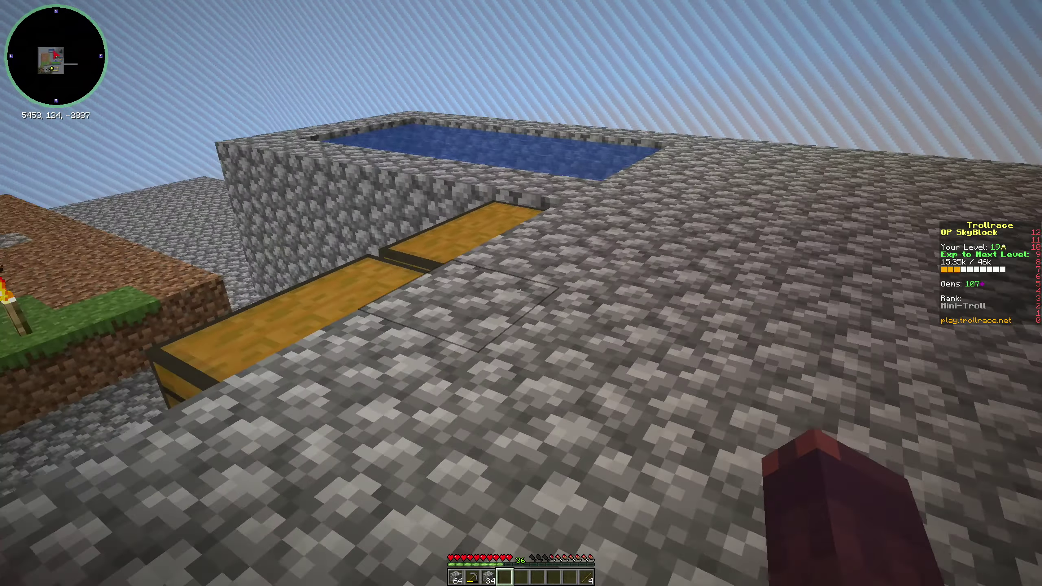
right_click(522, 293)
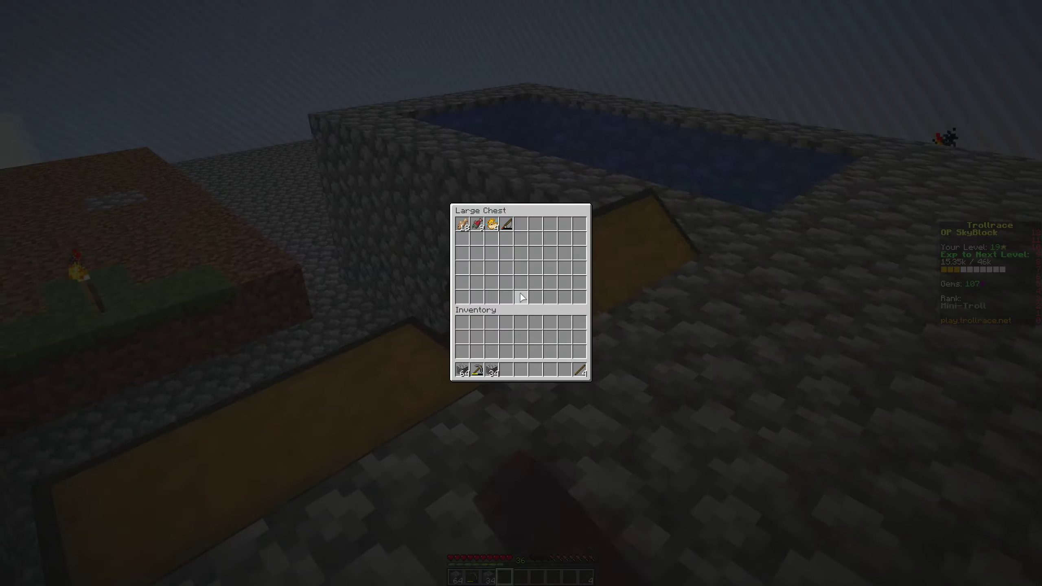
left_click(507, 226)
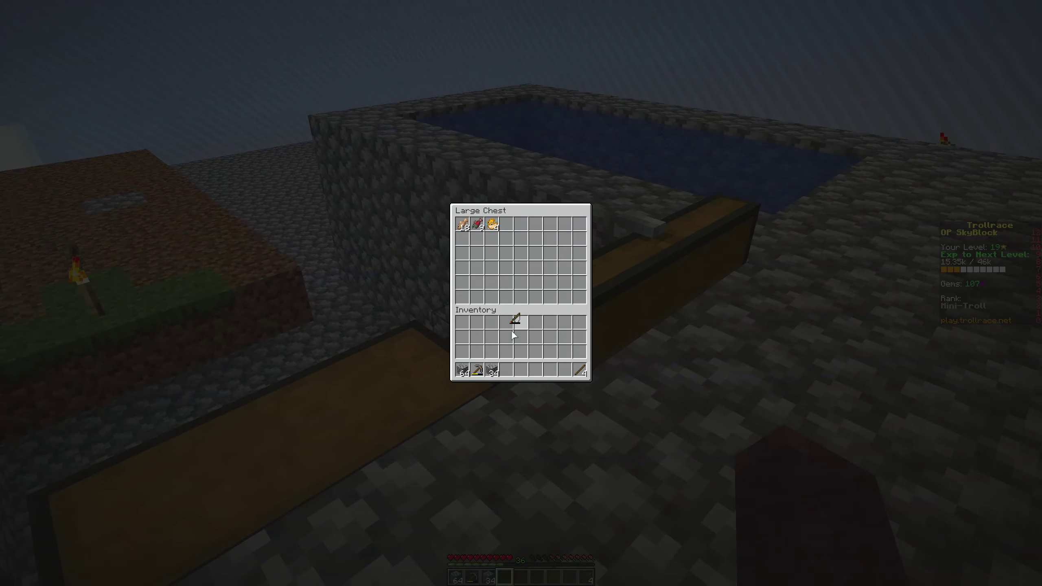
left_click(509, 372)
key("Escape")
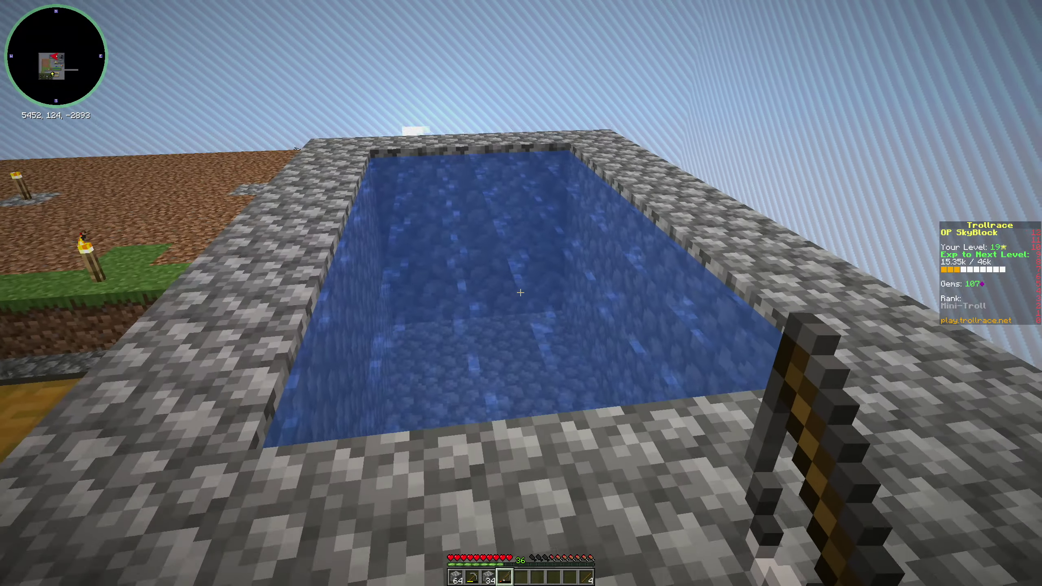
Cast into the cobblestone pool, reel in a catch, then move to the pool's edge
right_click(521, 293)
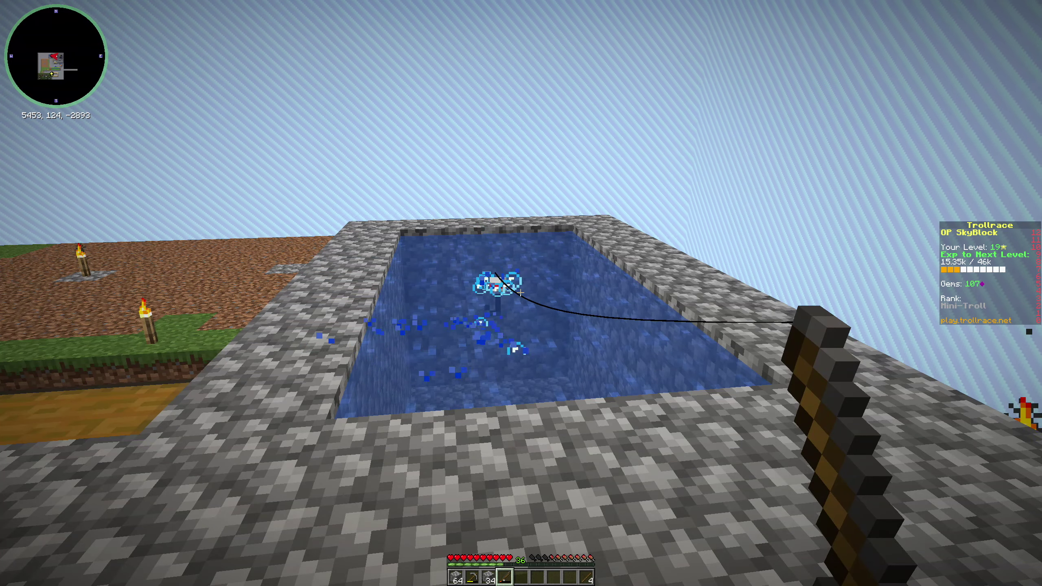
right_click(522, 293)
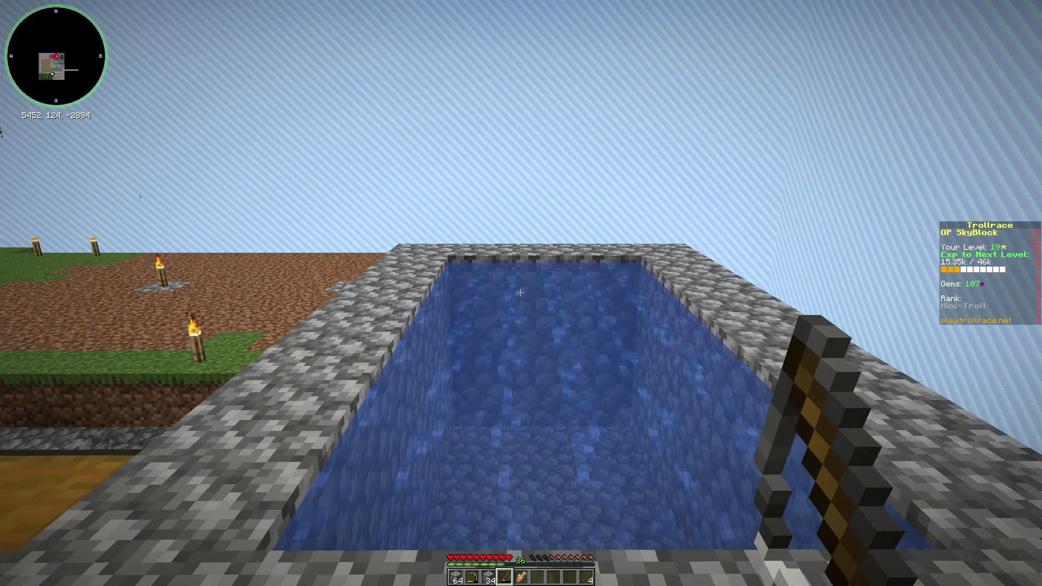
right_click(520, 293)
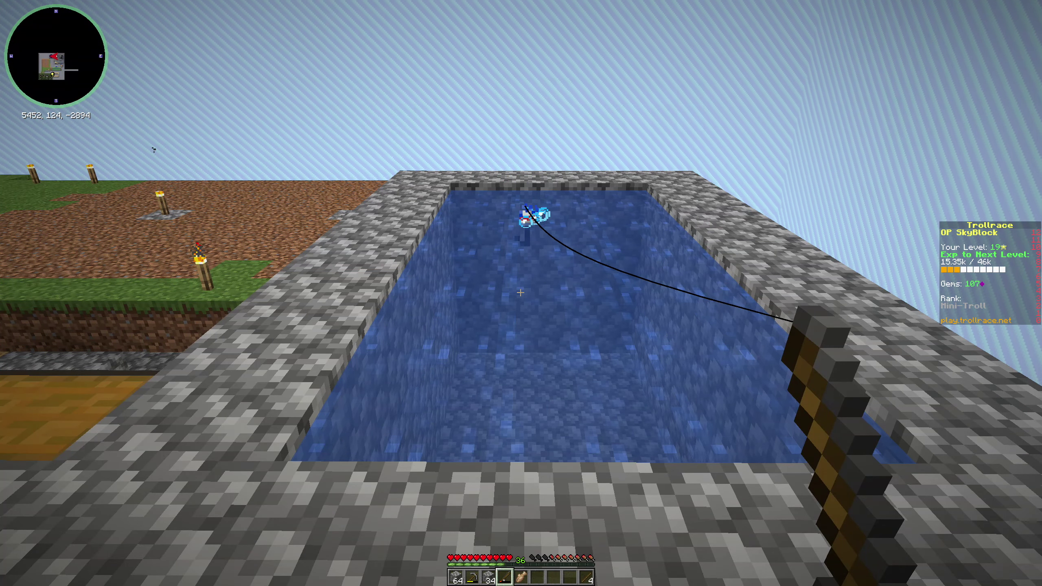
key("w")
key("w")
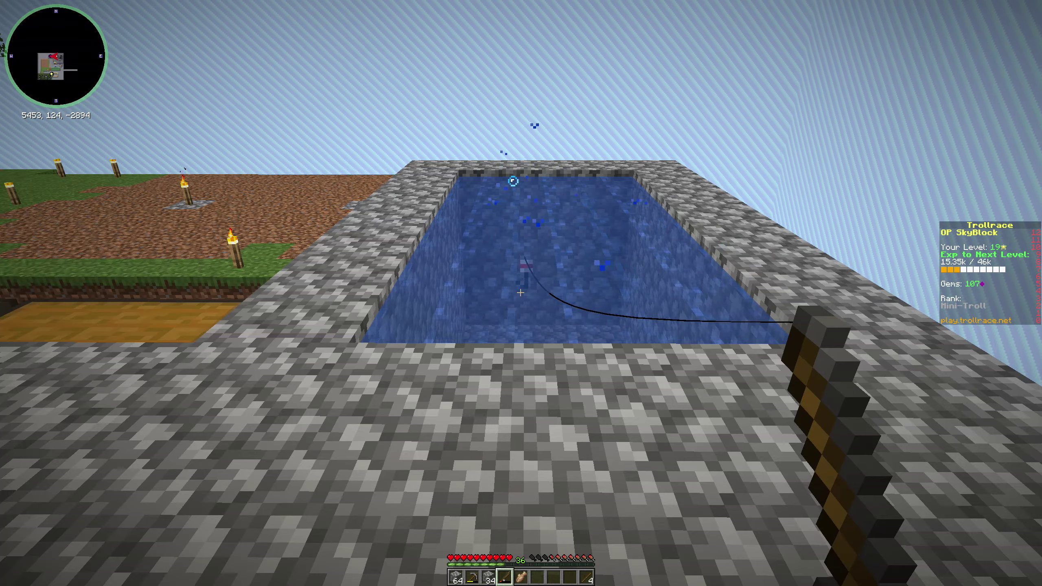
right_click(521, 293)
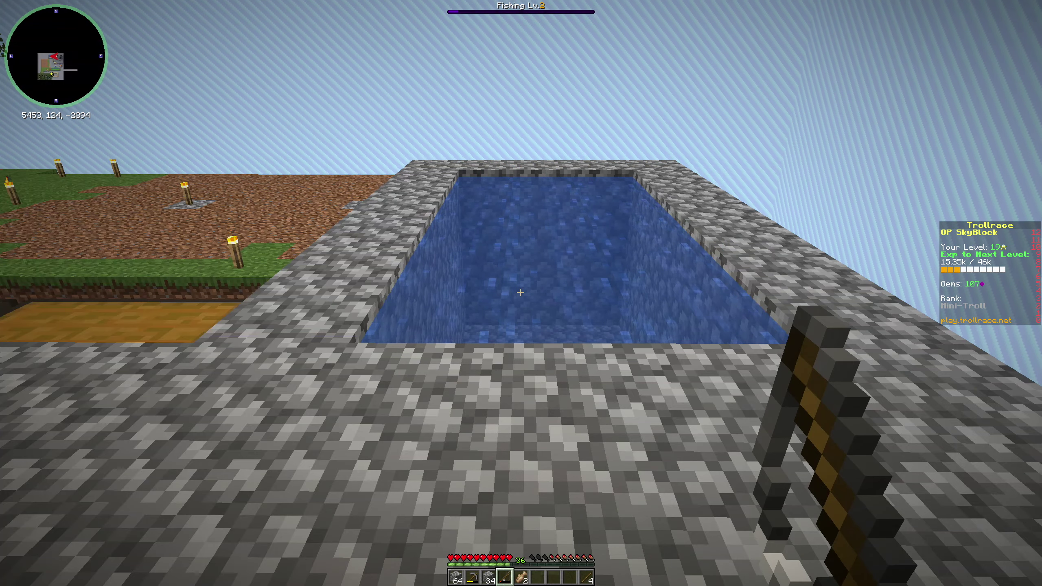